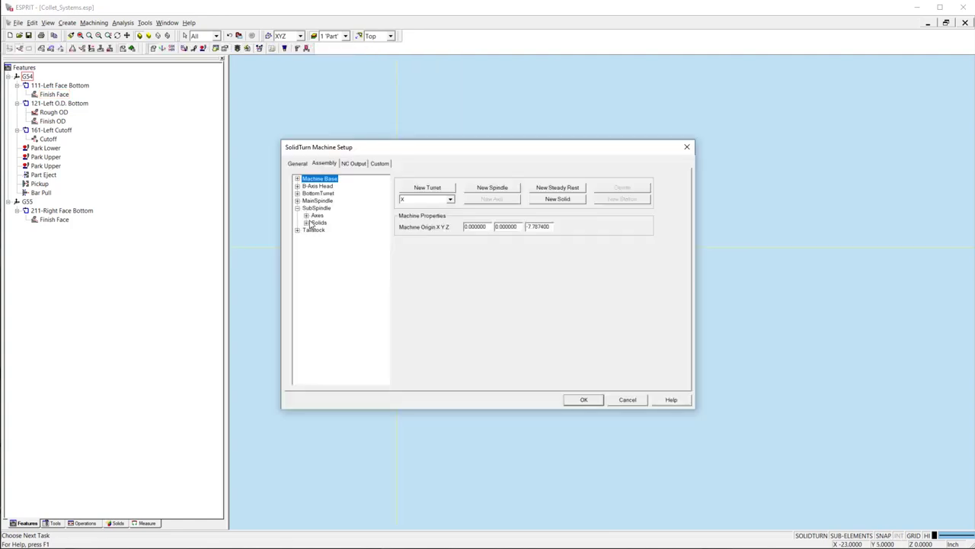
# Step: Inspect the SubSpindle's Chuck and Collet solids in the Assembly tab, then close the setup
pyautogui.click(305, 222)
pyautogui.click(326, 238)
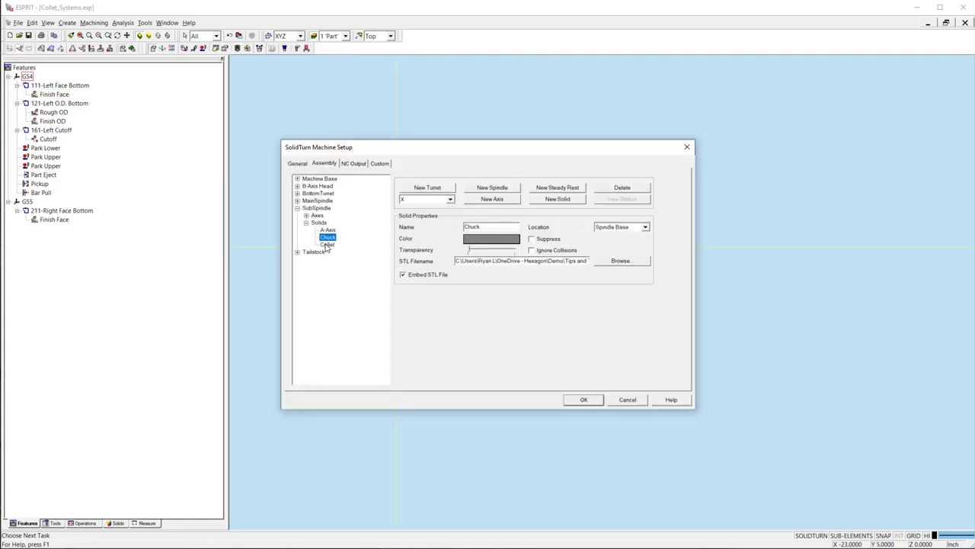
pyautogui.click(327, 244)
pyautogui.press('Return')
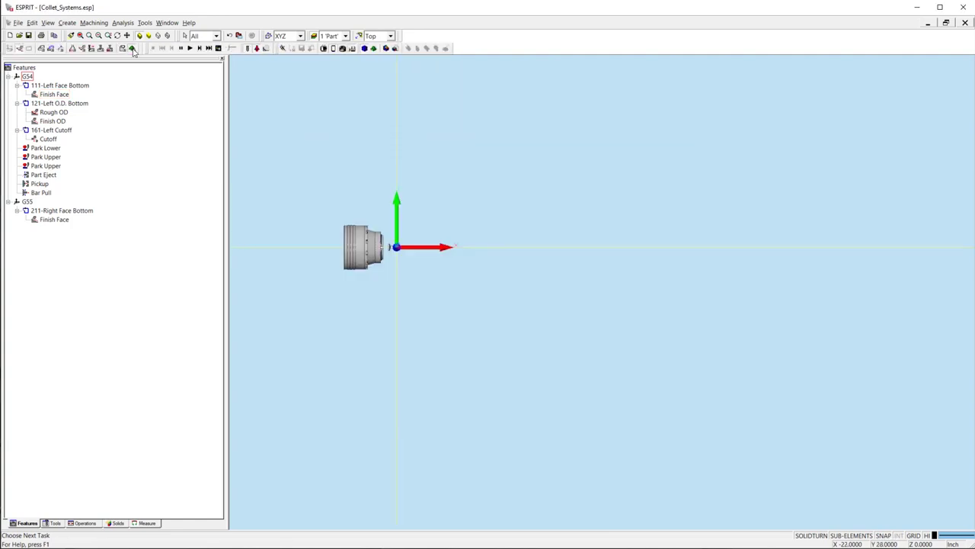
# Step: Review the solids listed in Simulation Parameters and close the dialog
pyautogui.click(266, 49)
pyautogui.click(392, 197)
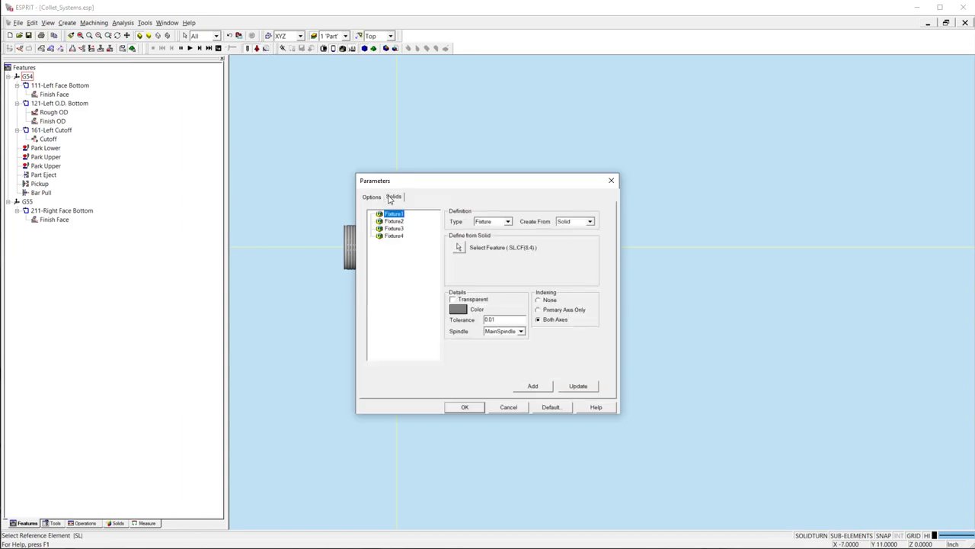
pyautogui.press('Return')
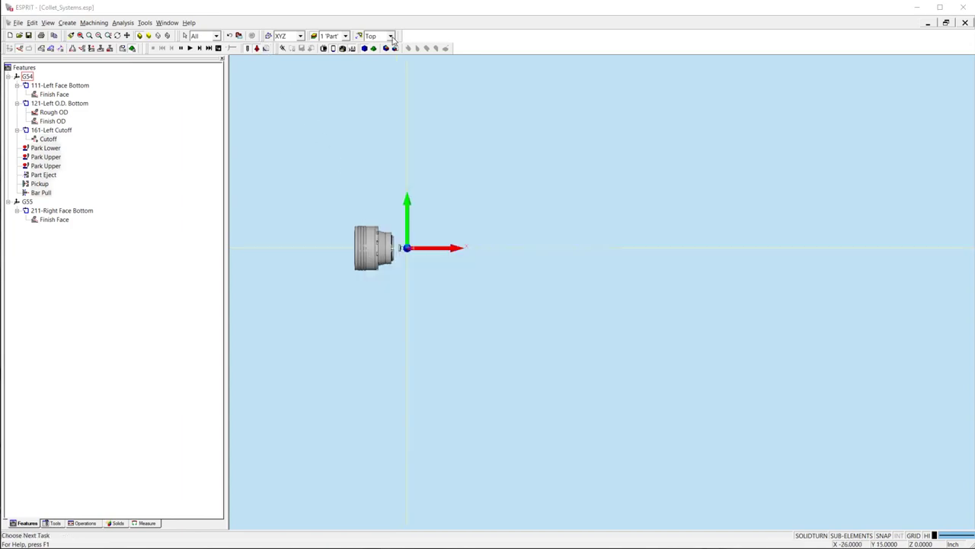
# Step: Switch the graphics area to the Main Sim saved view
pyautogui.click(390, 36)
pyautogui.scroll(-3, 385, 91)
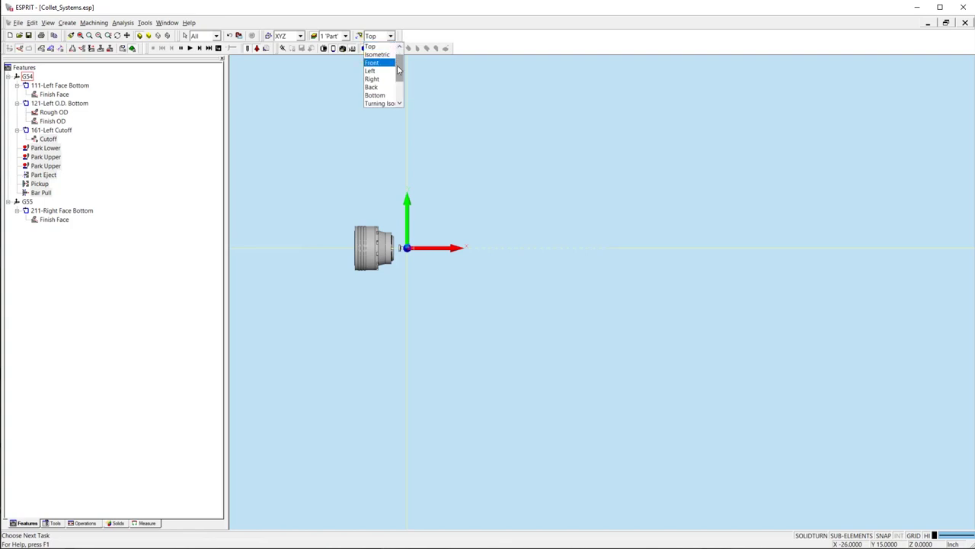
pyautogui.click(388, 105)
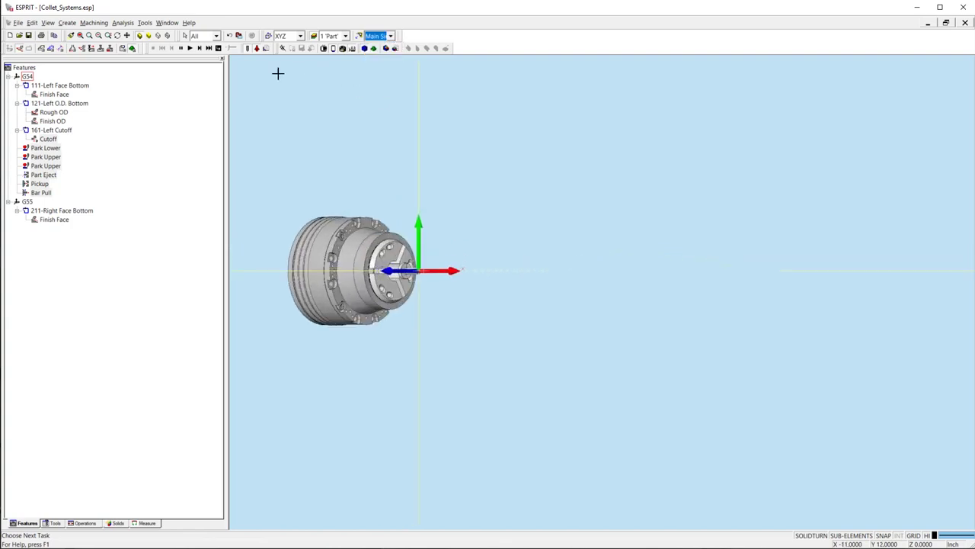
# Step: Single-step once, switch to the Sim view, and play through pickup and cutoff
pyautogui.click(200, 49)
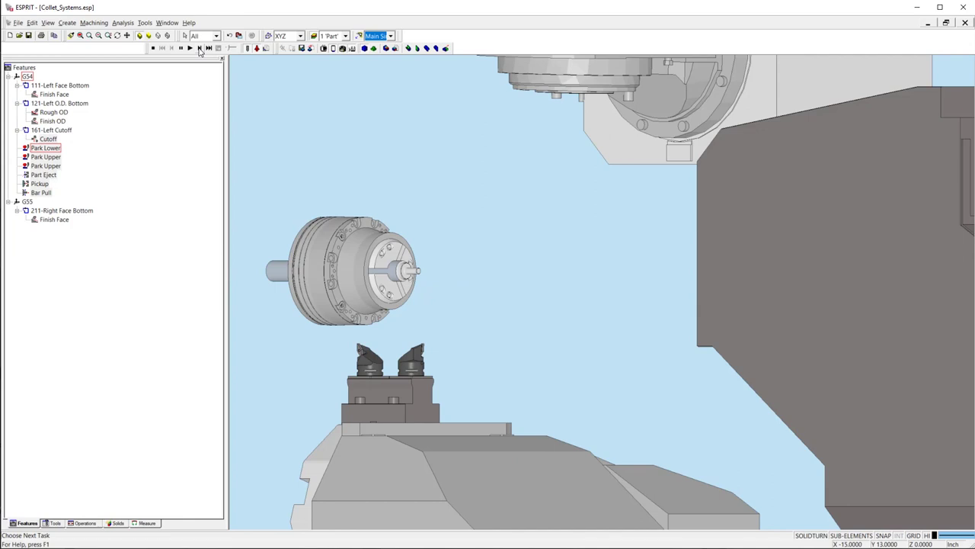
pyautogui.click(390, 36)
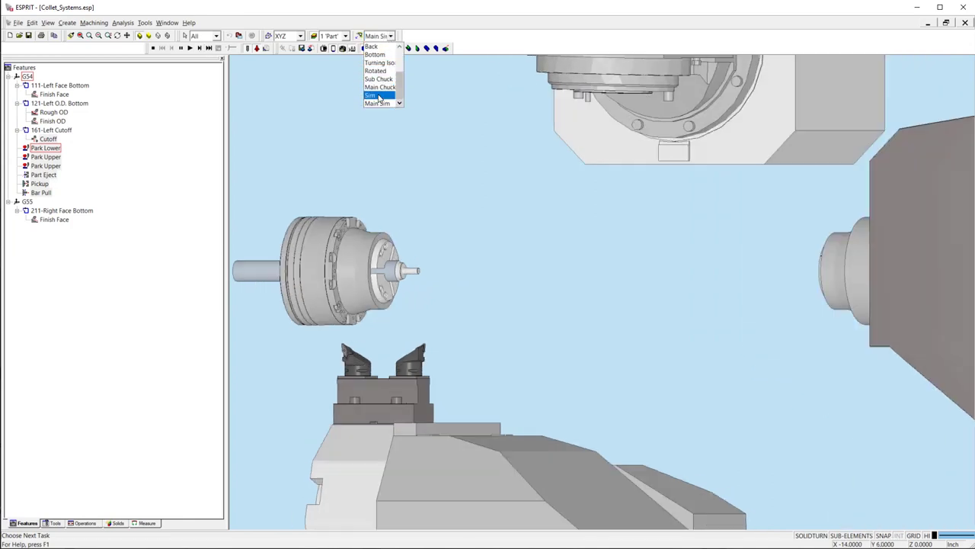
pyautogui.click(378, 96)
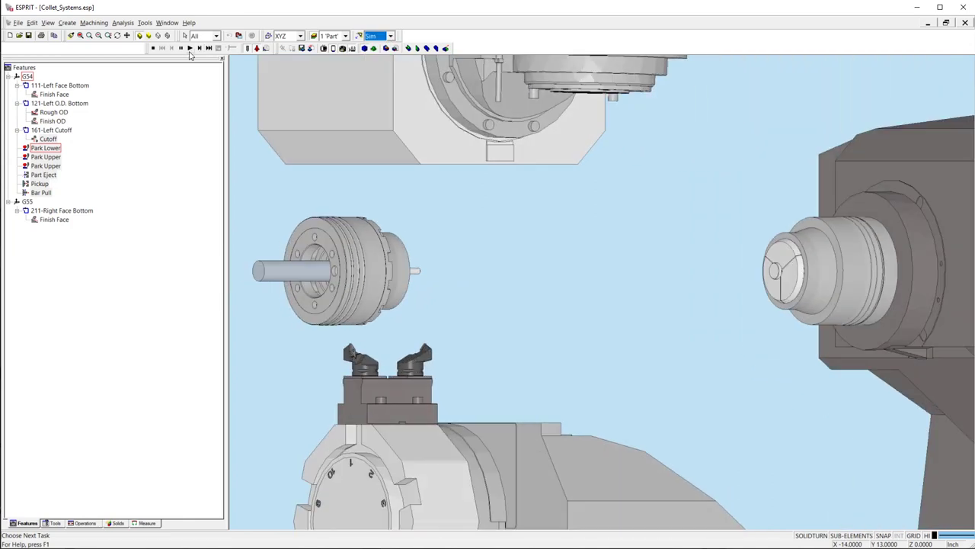
pyautogui.click(190, 50)
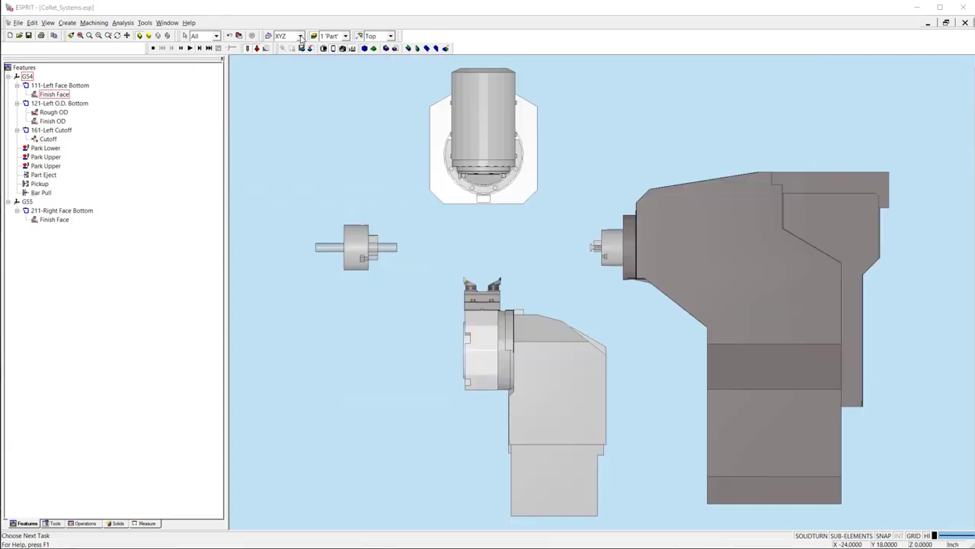
# Step: Switch to the XYZ coordinate system and the Main Chuck saved view
pyautogui.click(301, 36)
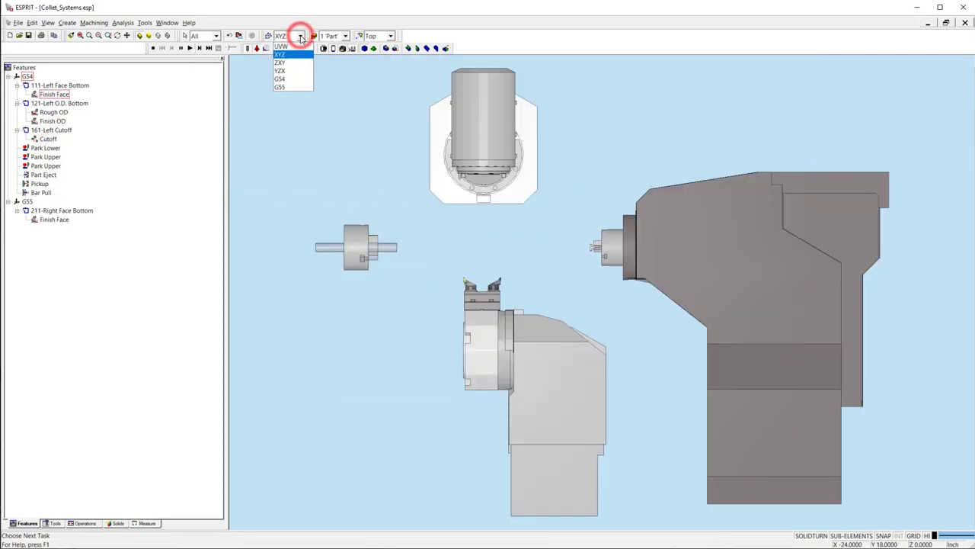
pyautogui.click(291, 54)
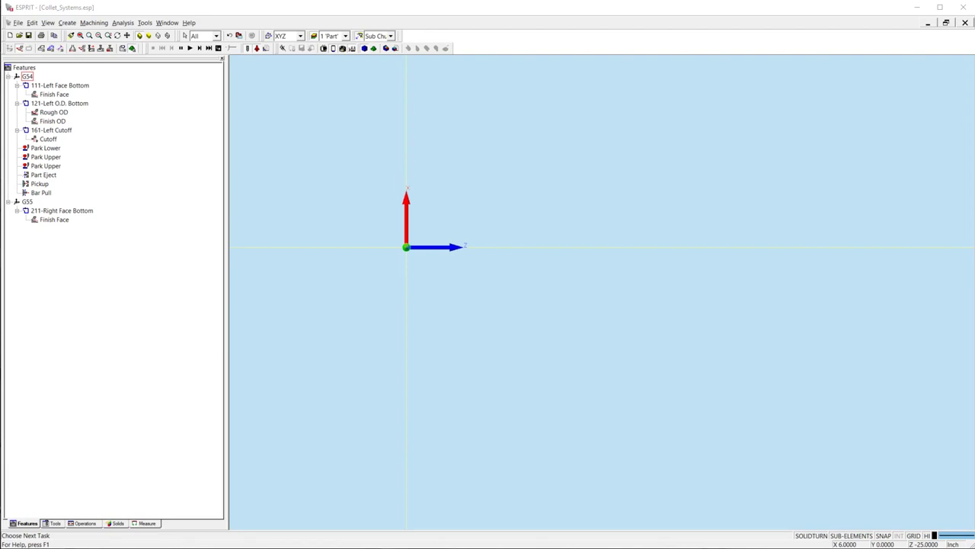
pyautogui.click(390, 35)
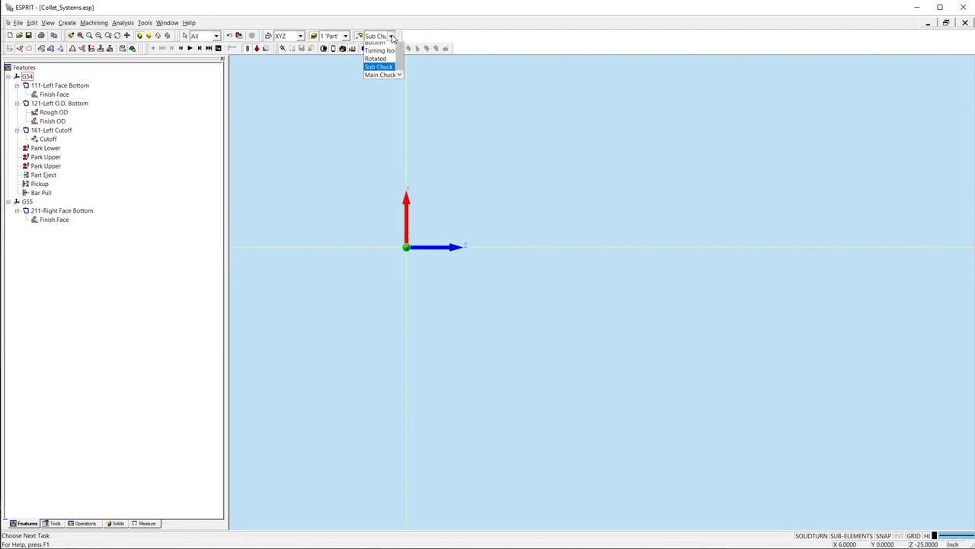
pyautogui.click(381, 104)
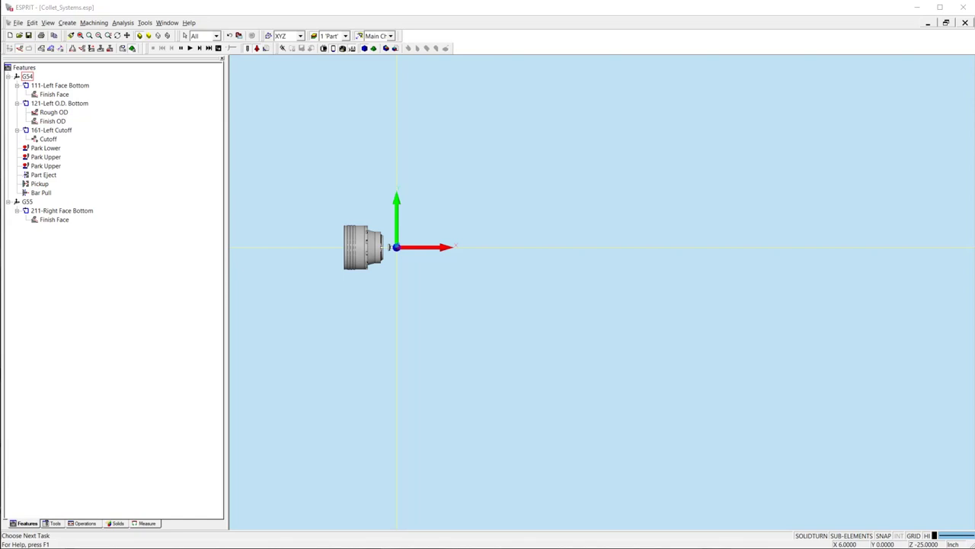
# Step: Tilt the chuck and pick its back ring face to read X -7.787402
pyautogui.click(117, 523)
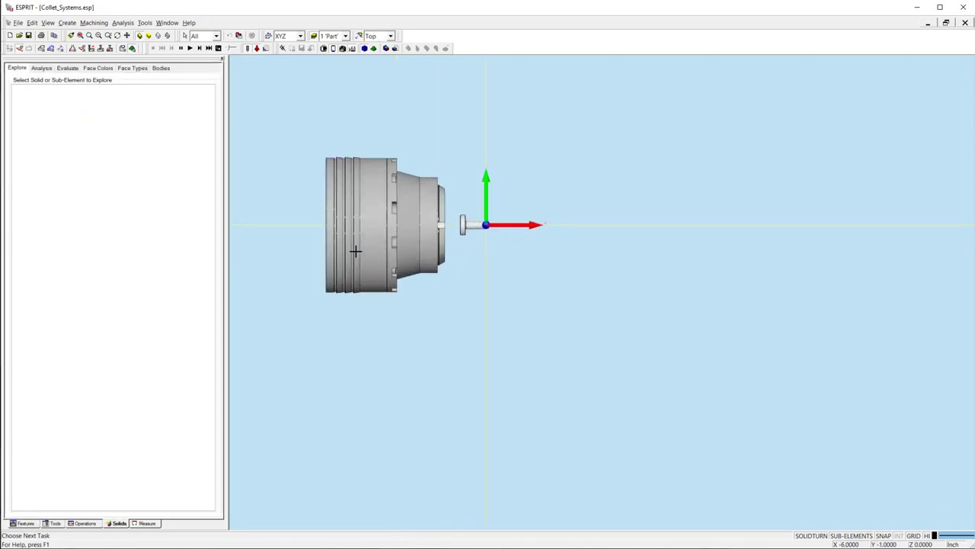
pyautogui.moveTo(553, 305); pyautogui.dragTo(611, 366, button='middle')
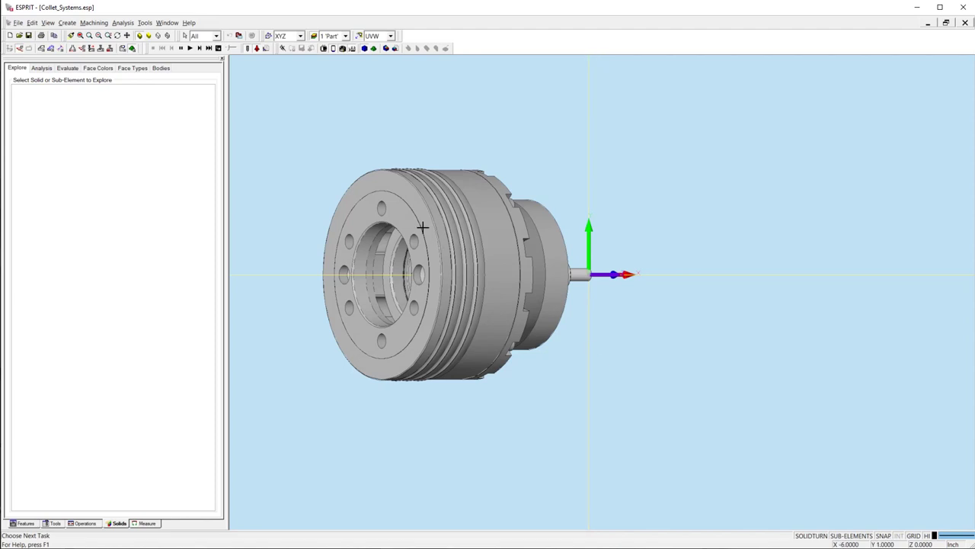
pyautogui.click(119, 523)
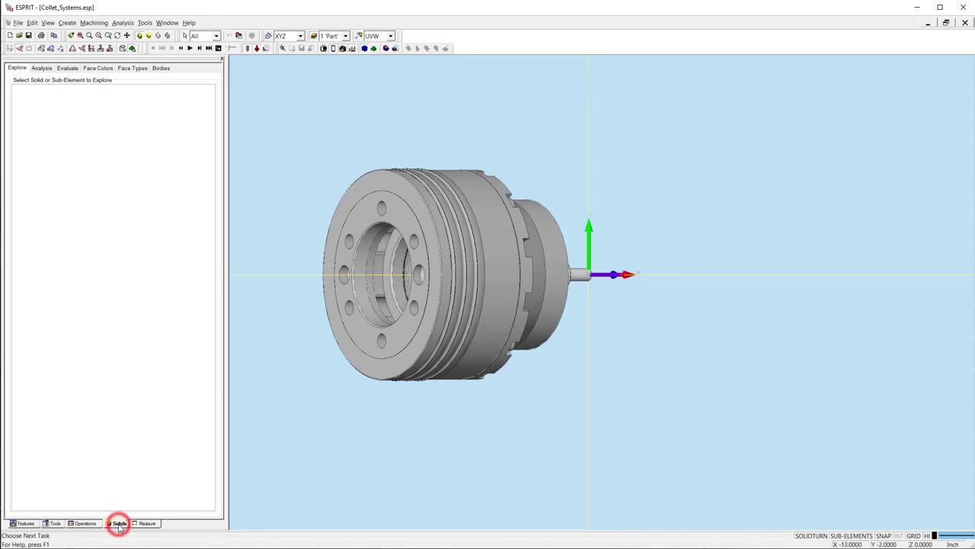
pyautogui.click(403, 214)
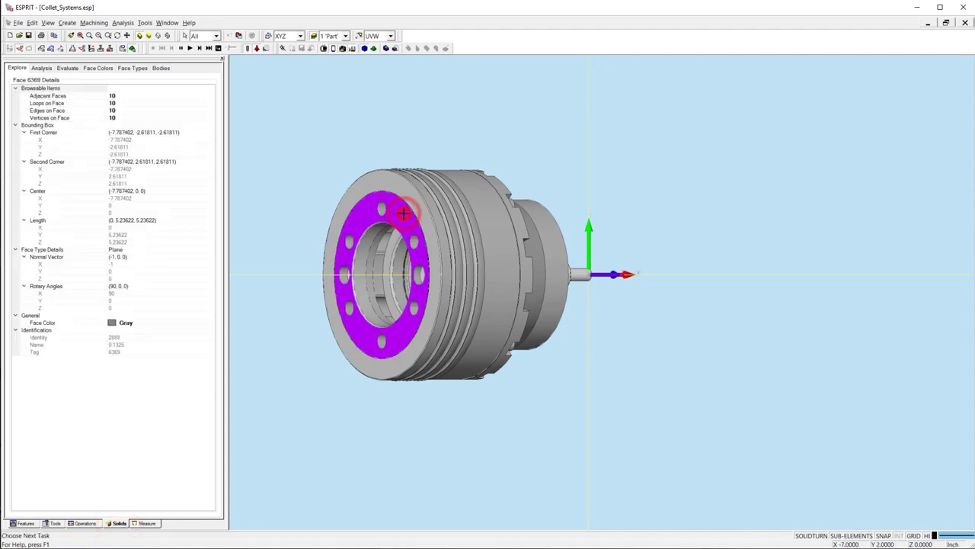
pyautogui.click(123, 48)
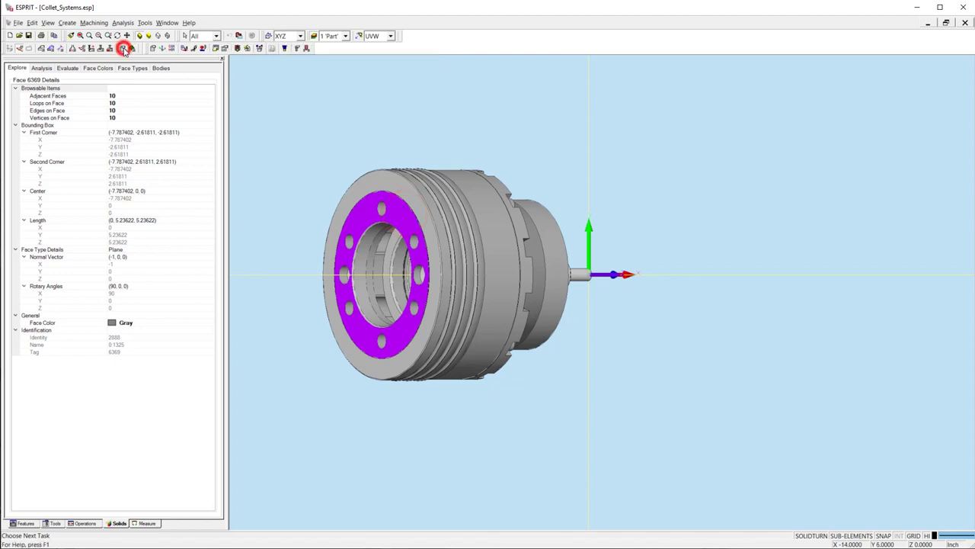
# Step: Check that the Assembly tab's Machine Origin Z reads -7.787400, then close the setup
pyautogui.click(152, 48)
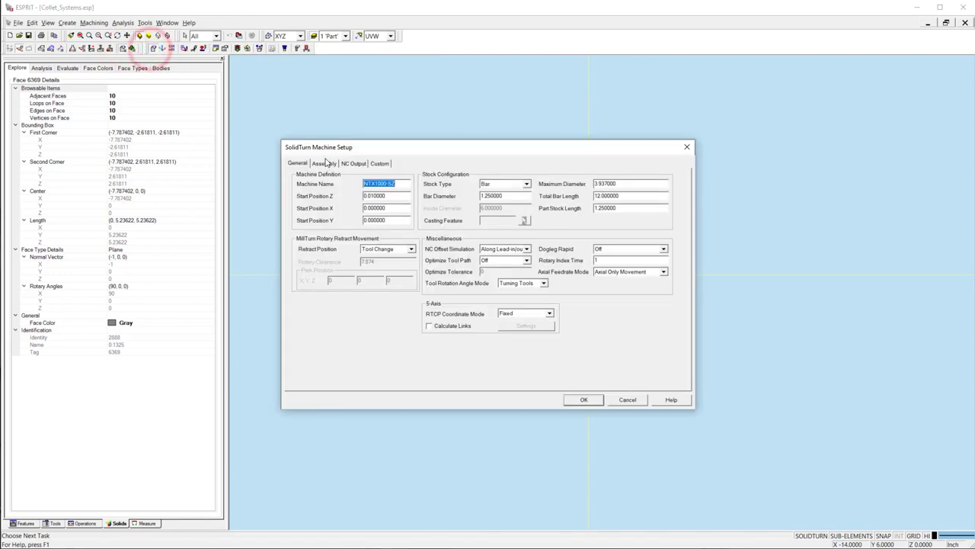
pyautogui.click(324, 162)
pyautogui.doubleClick(547, 226)
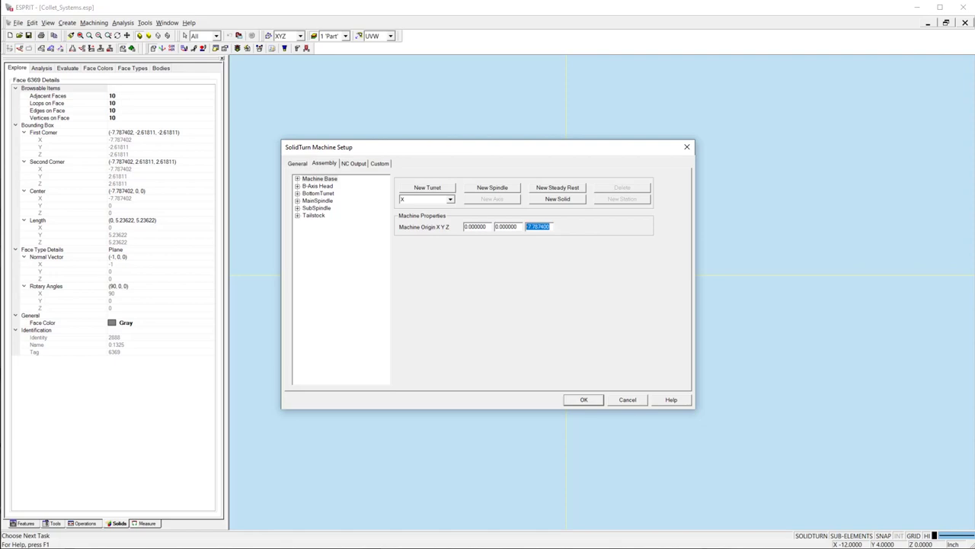
pyautogui.press('Return')
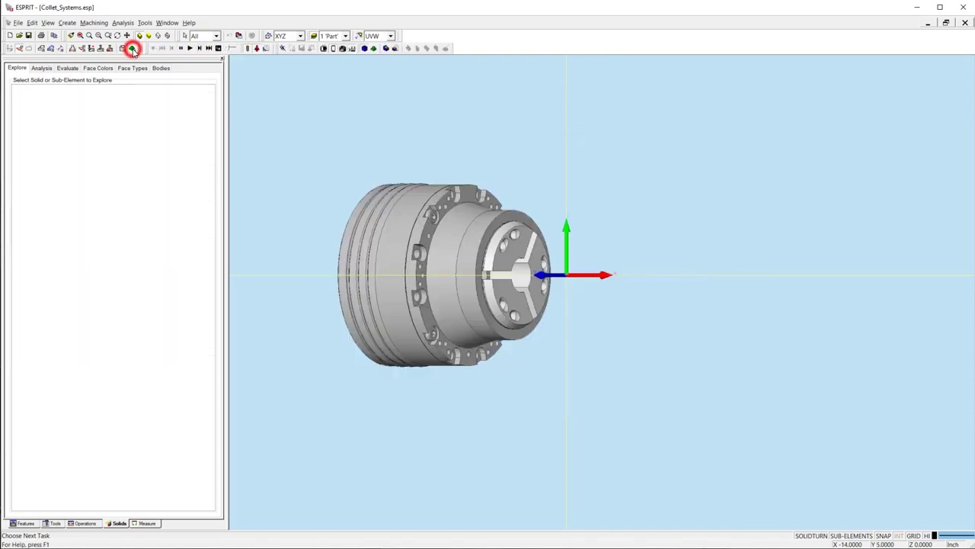
# Step: Add Fixture1 as a grey fixture built from the existing chuck solid, then confirm
pyautogui.click(265, 48)
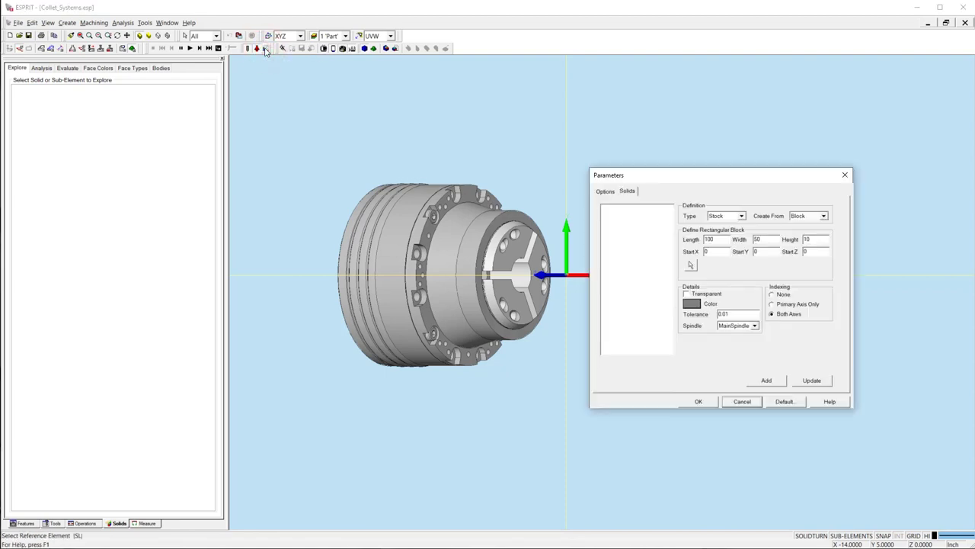
pyautogui.click(741, 216)
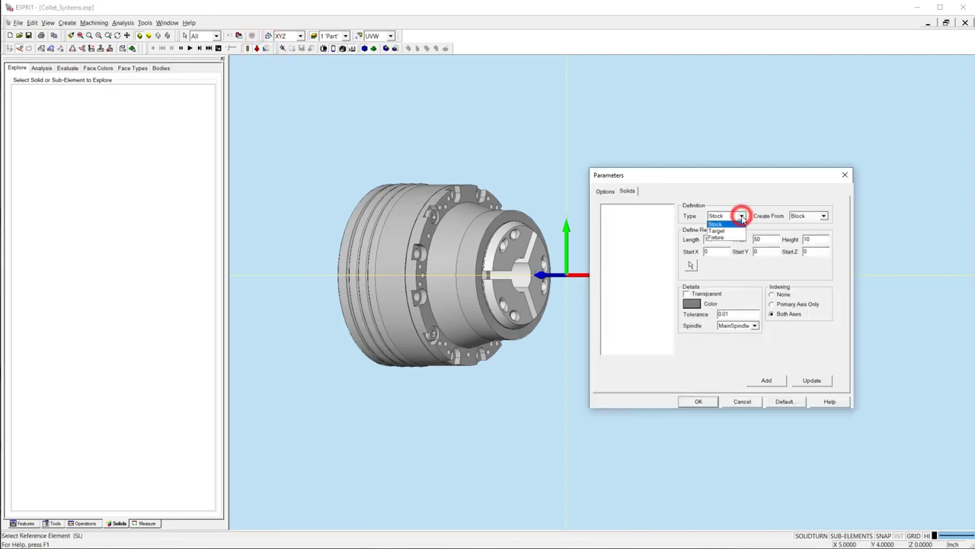
pyautogui.click(736, 239)
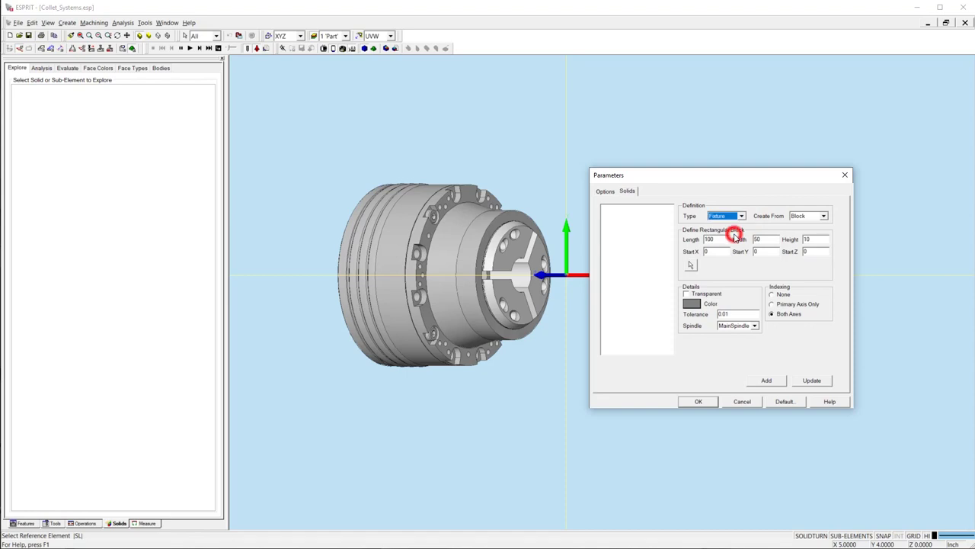
pyautogui.click(825, 216)
pyautogui.click(804, 222)
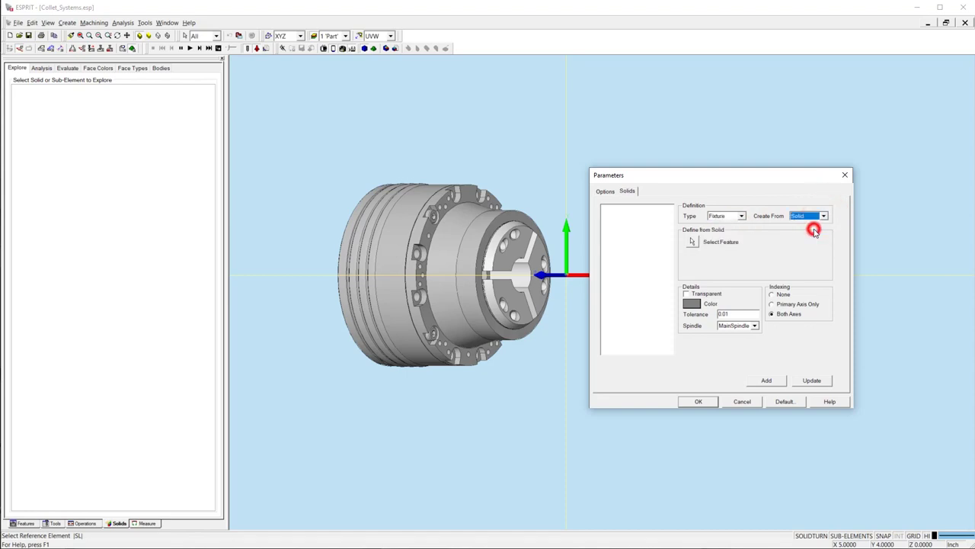
pyautogui.click(692, 303)
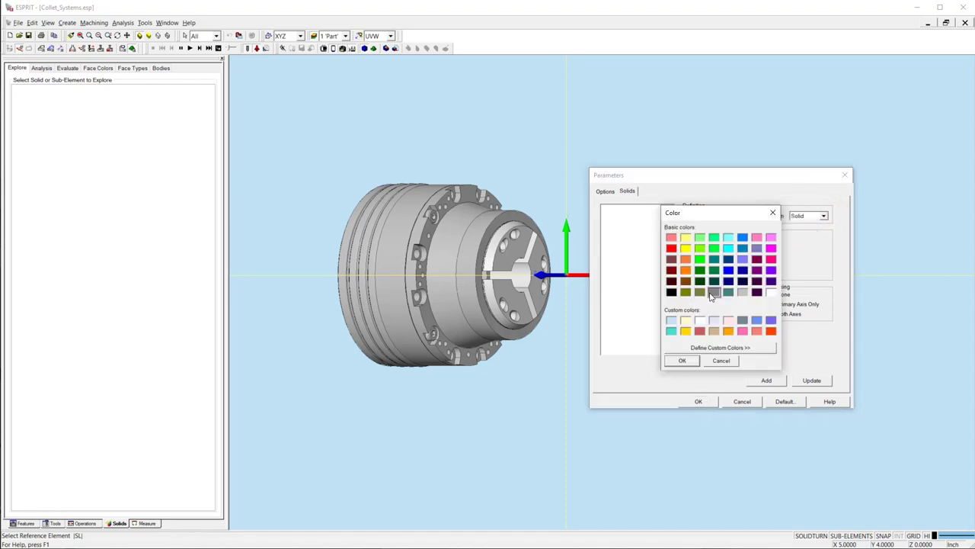
pyautogui.click(690, 360)
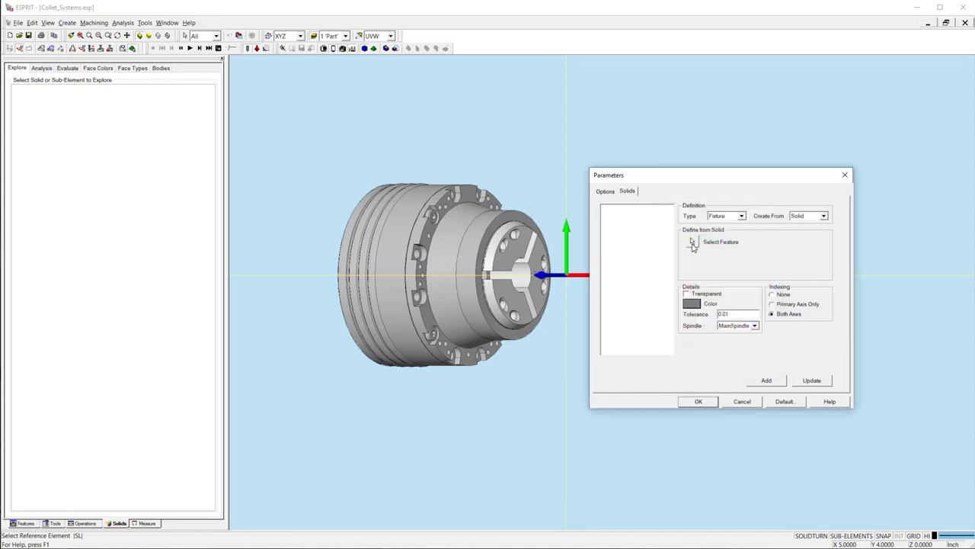
pyautogui.click(692, 242)
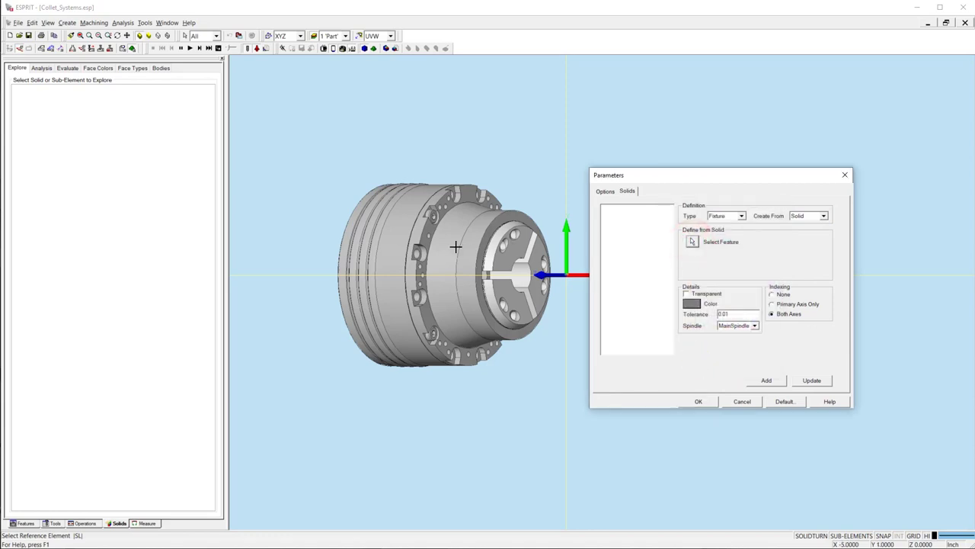
pyautogui.click(432, 242)
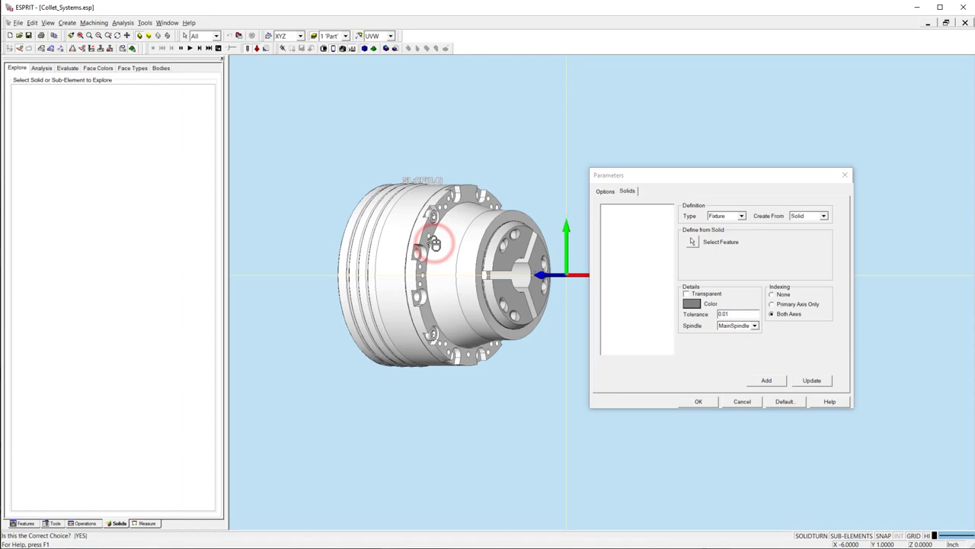
pyautogui.click(758, 382)
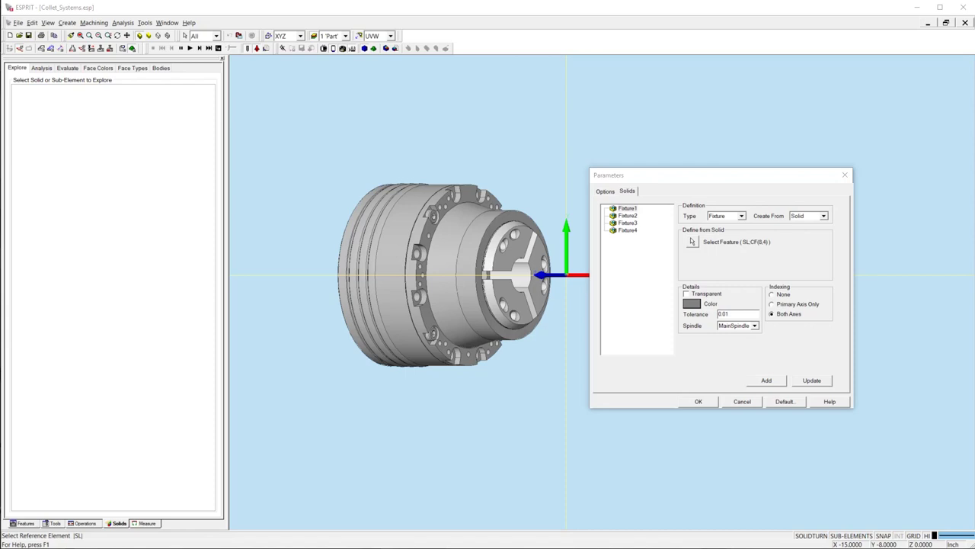
pyautogui.click(698, 401)
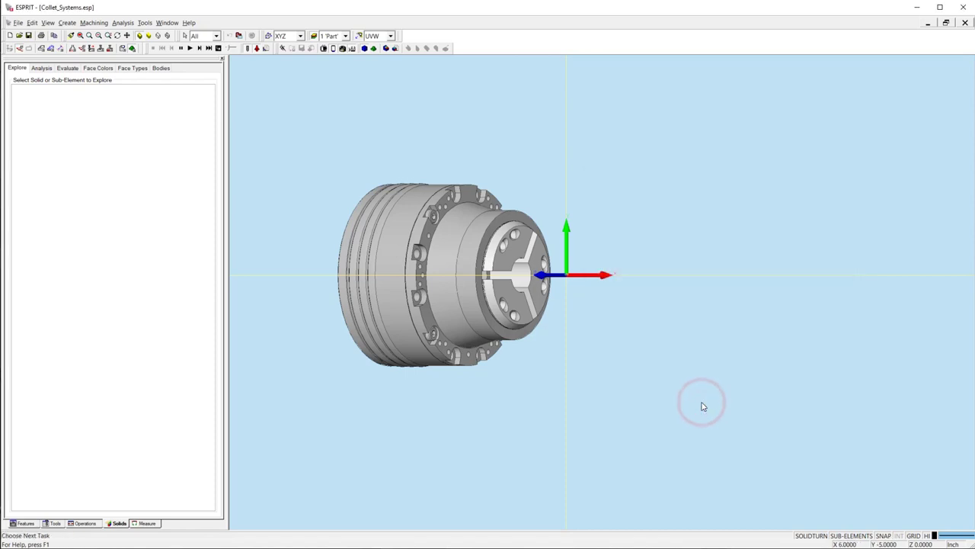
# Step: Set the MainSpindle chuck type to Custom OD, apply, and start the simulation
pyautogui.click(124, 48)
pyautogui.click(151, 48)
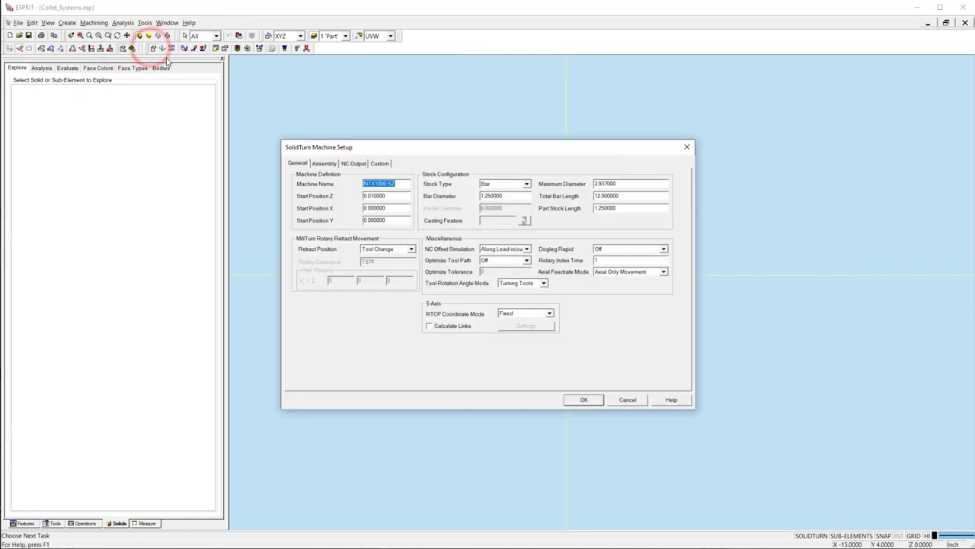
pyautogui.click(323, 163)
pyautogui.click(317, 200)
pyautogui.click(645, 284)
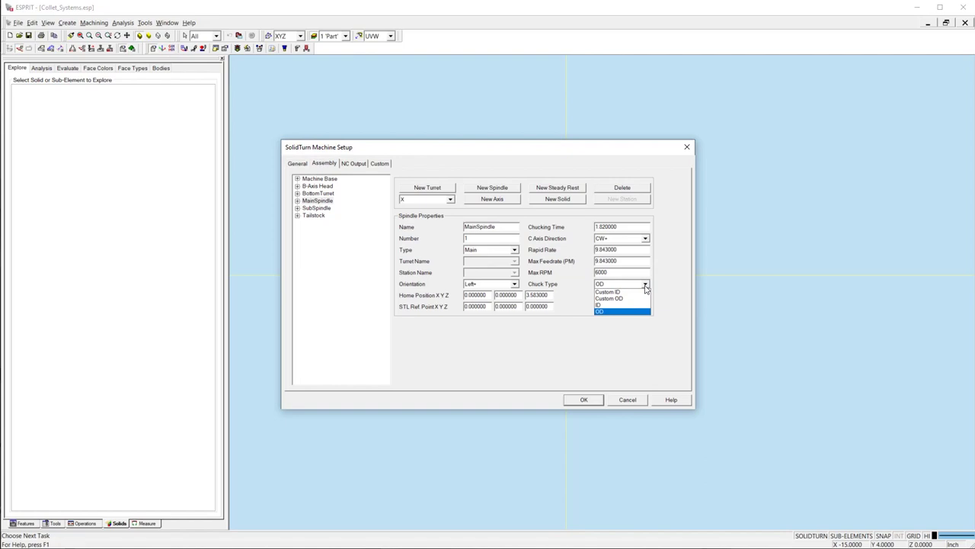
pyautogui.click(631, 298)
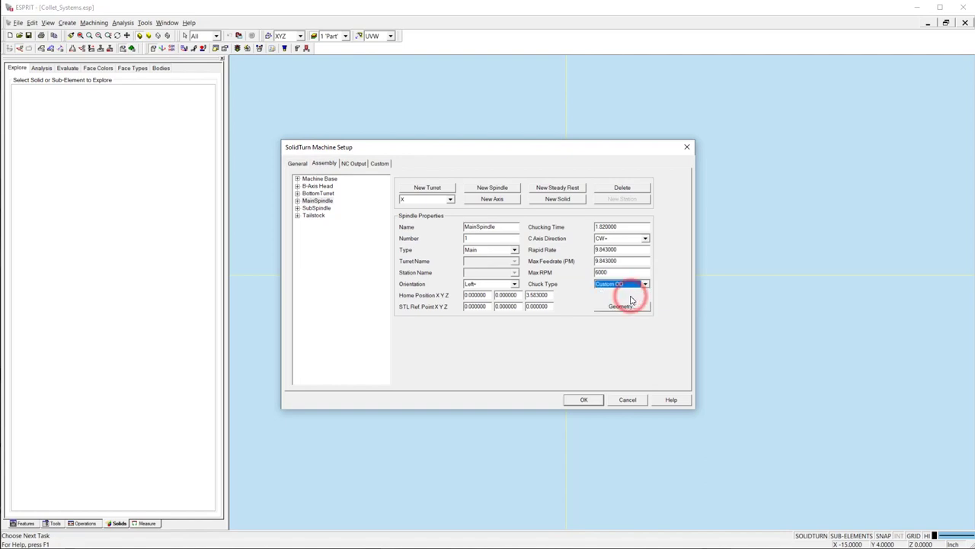
pyautogui.click(584, 401)
pyautogui.click(199, 48)
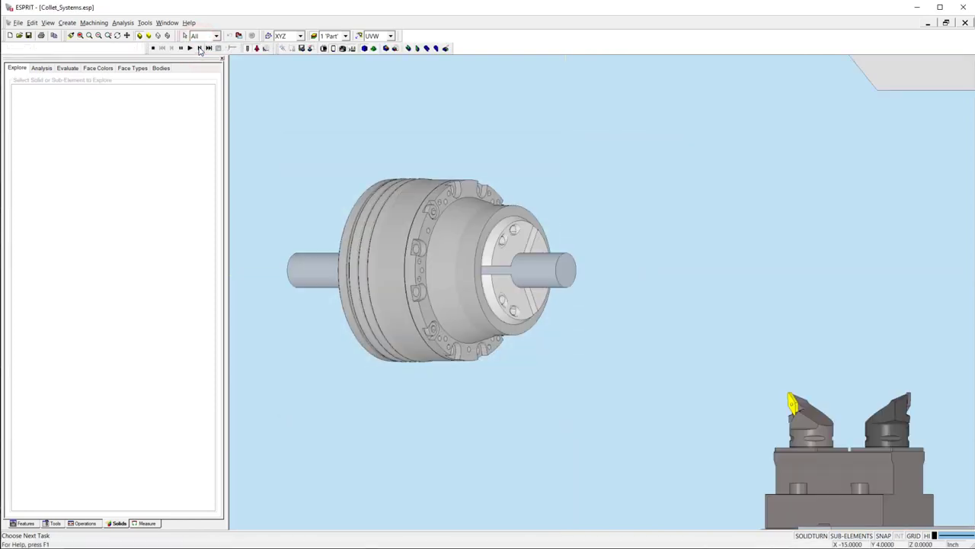
# Step: Watch the running simulation from the Top view, then exit the simulation
pyautogui.click(390, 36)
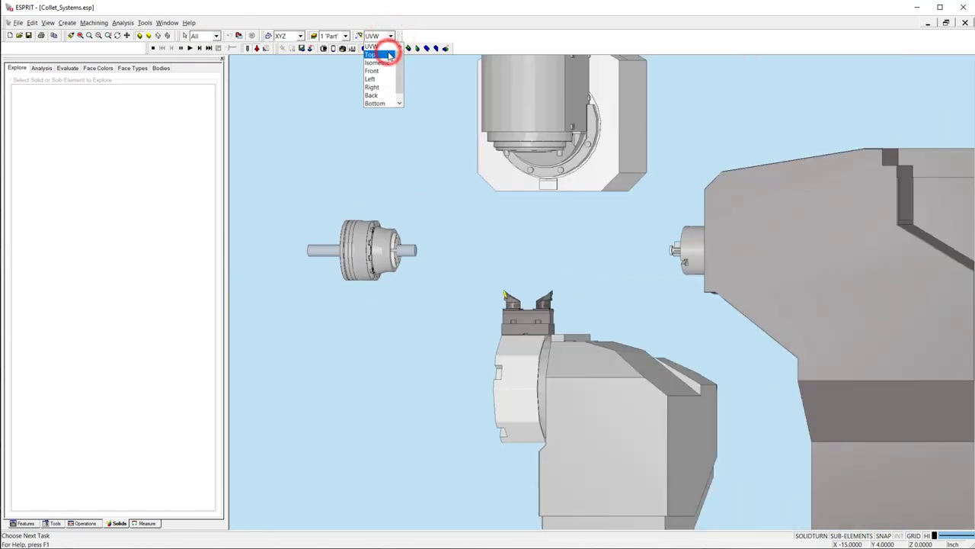
pyautogui.click(389, 55)
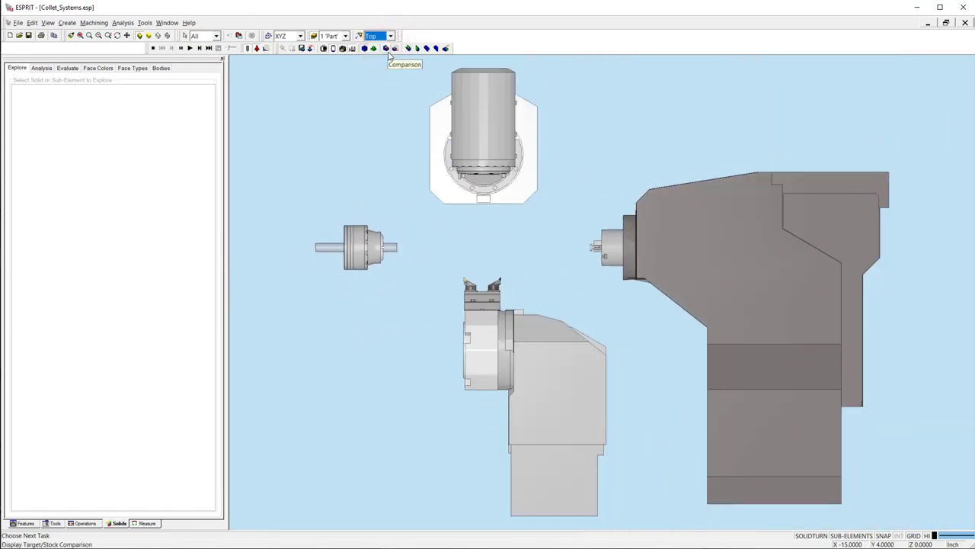
pyautogui.click(152, 49)
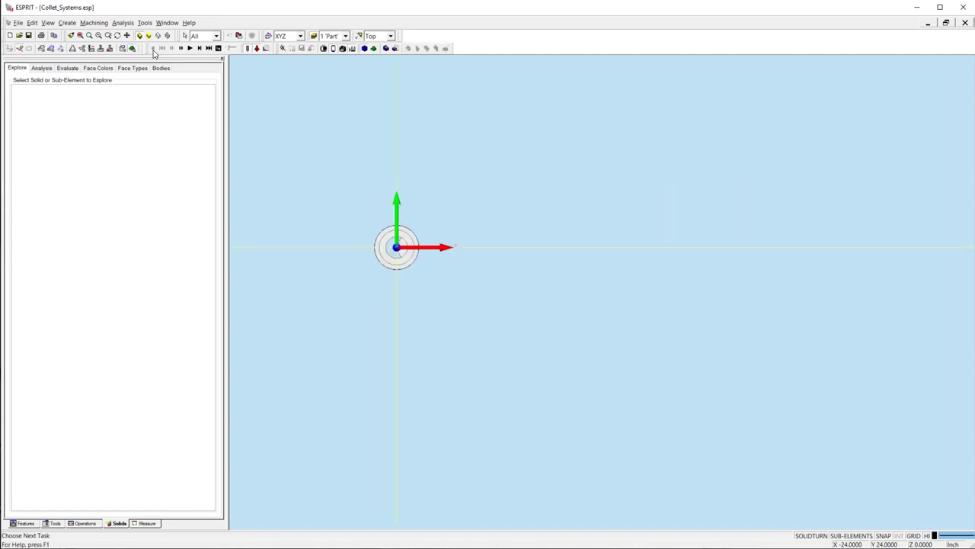
# Step: View the sub chuck from Bottom and UVW, then select Body 43 to show its bounding box
pyautogui.scroll(5, 394, 238)
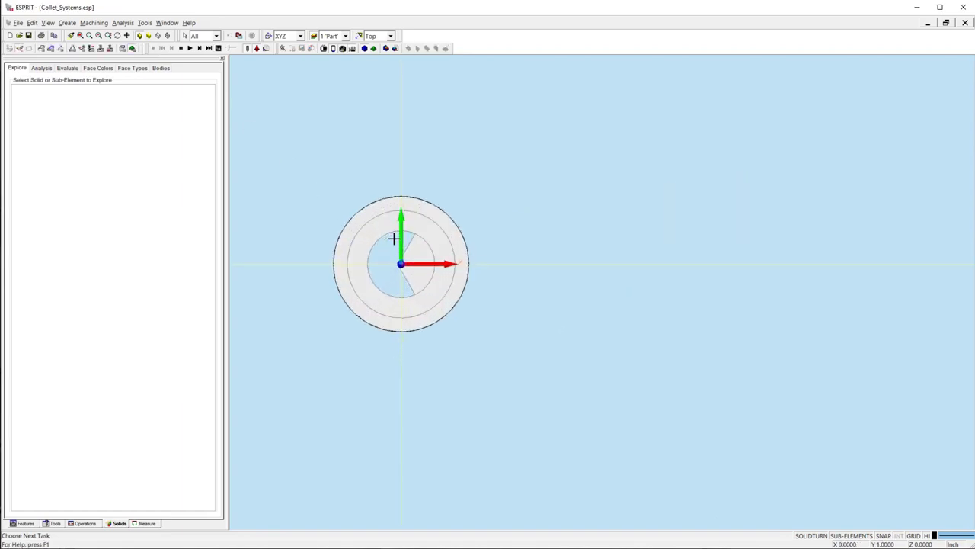
pyautogui.moveTo(401, 424); pyautogui.dragTo(550, 409, button='middle')
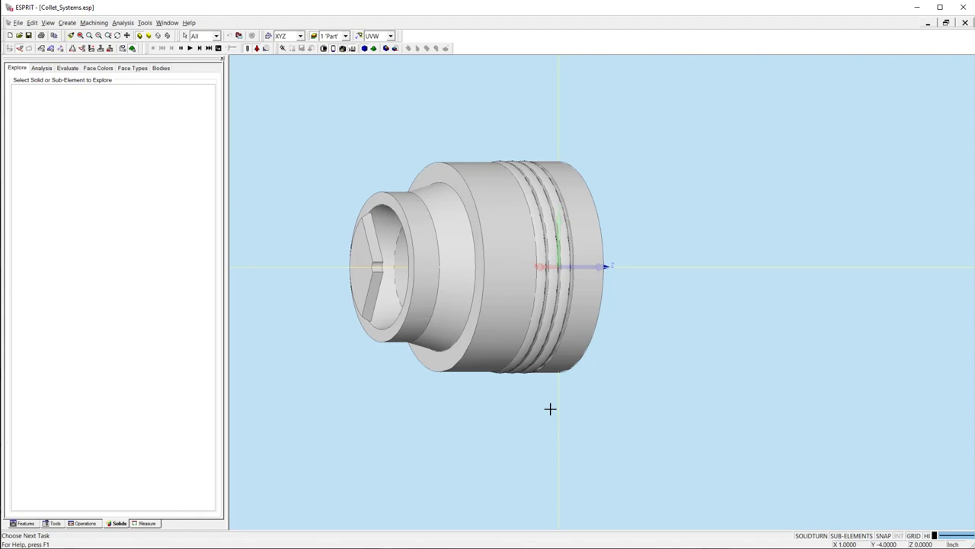
pyautogui.click(390, 36)
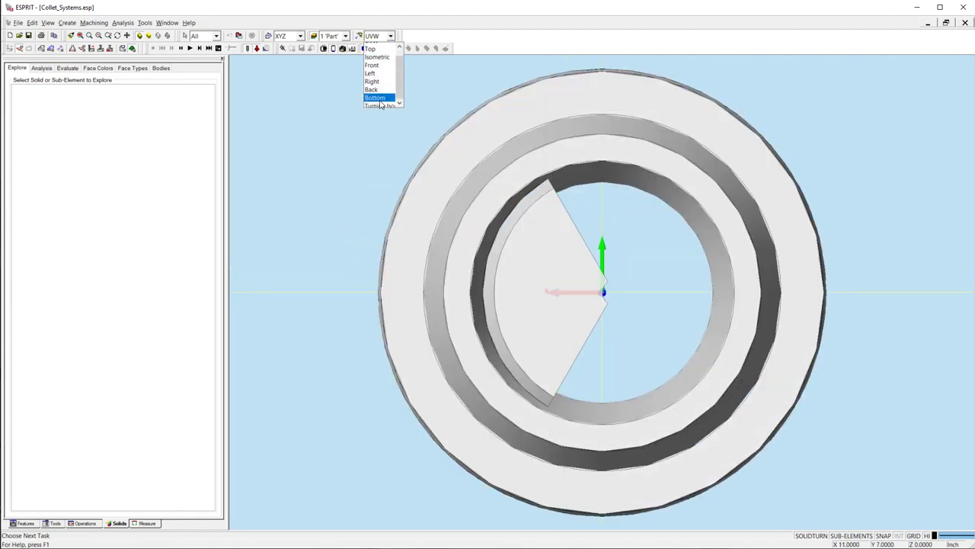
pyautogui.click(379, 99)
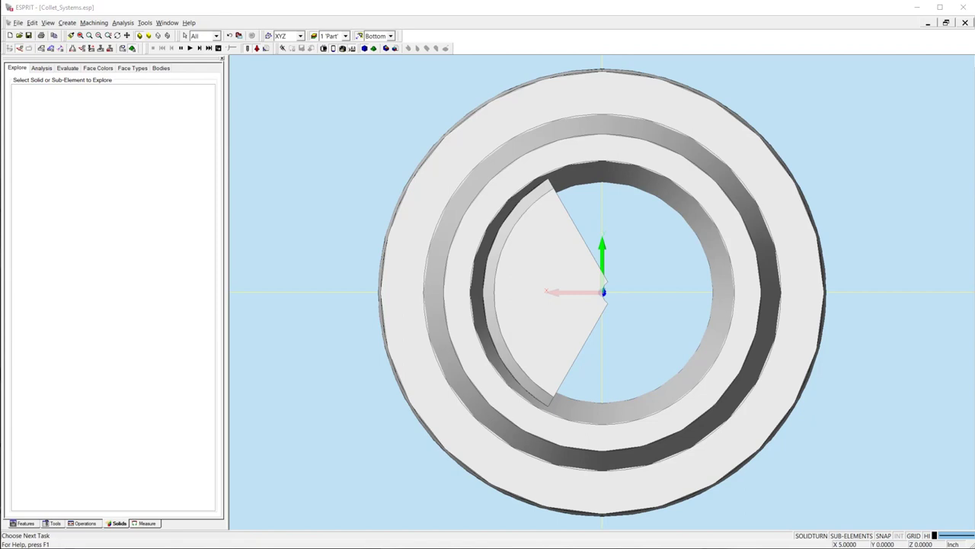
pyautogui.click(589, 270)
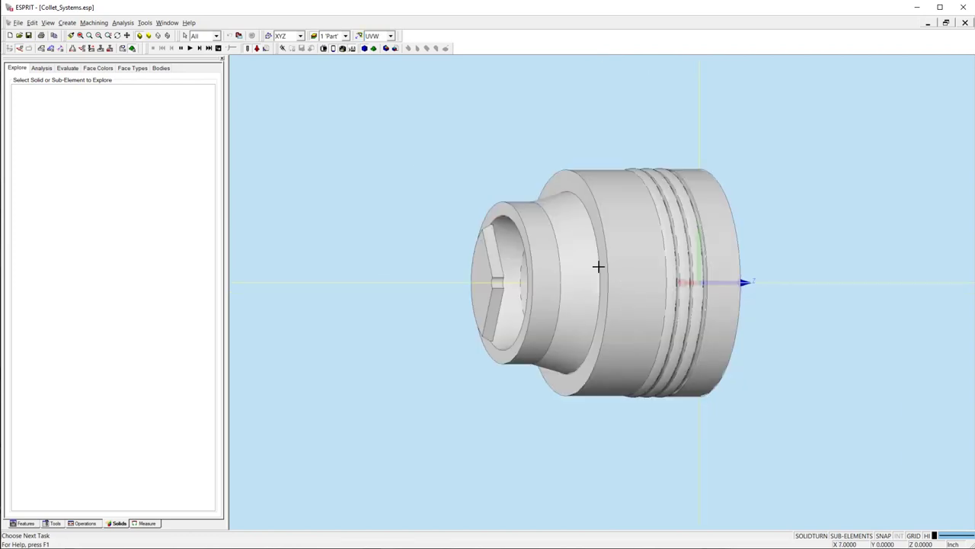
pyautogui.click(567, 261)
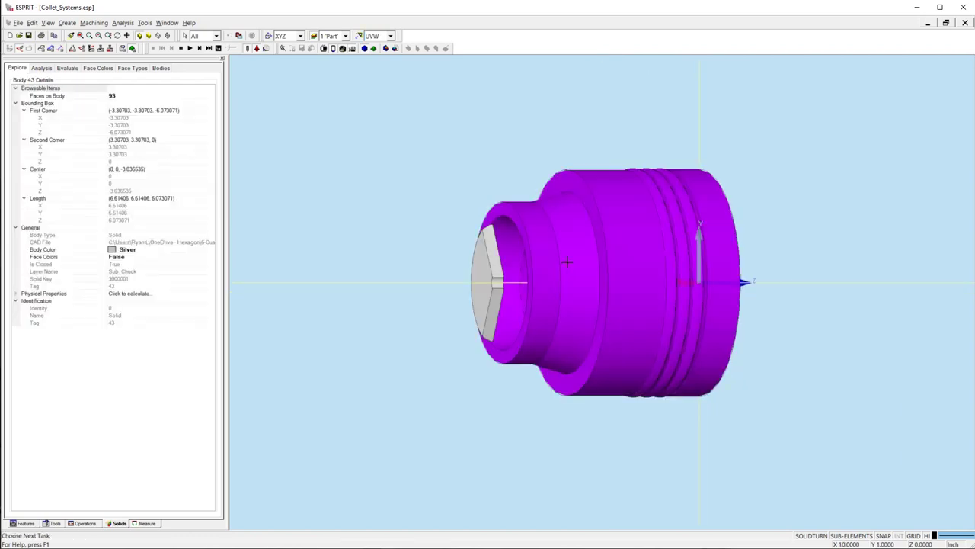
# Step: Save the selected chuck body as an STL file named 'Chuck' in the STL Files folder
pyautogui.click(20, 22)
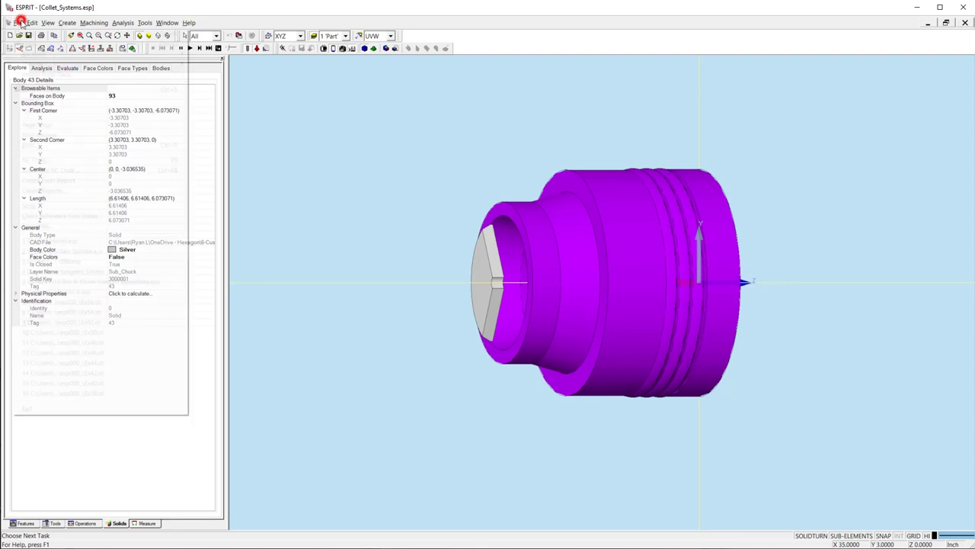
pyautogui.click(33, 99)
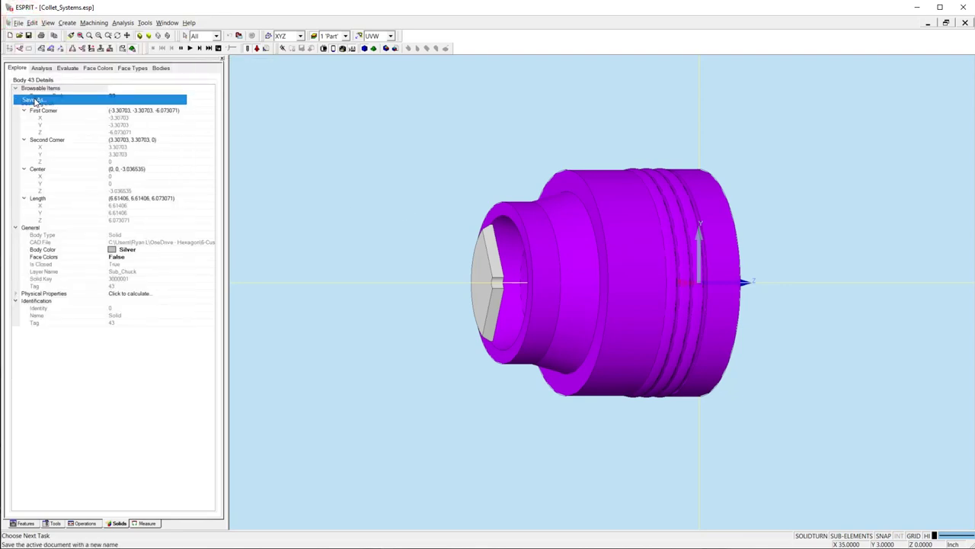
pyautogui.doubleClick(370, 210)
pyautogui.click(530, 366)
pyautogui.click(440, 440)
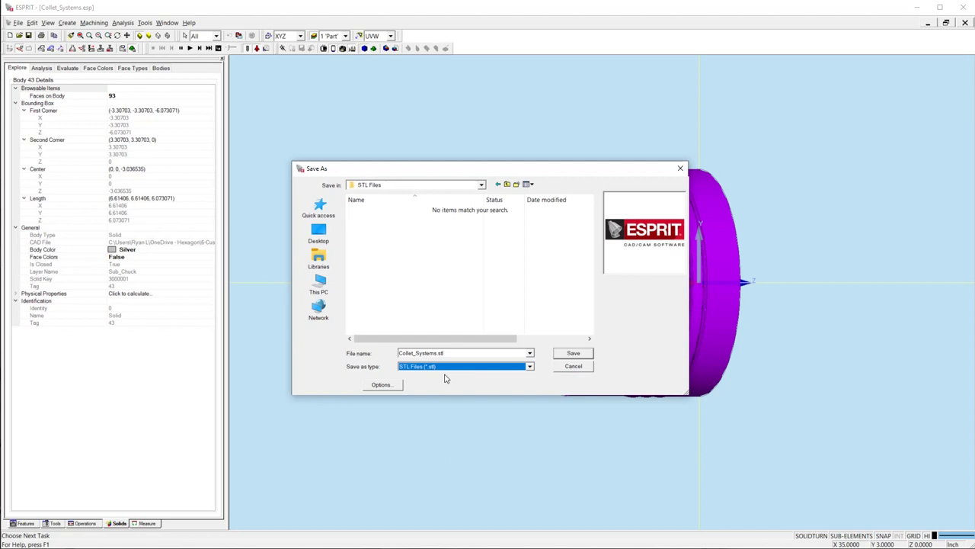
pyautogui.doubleClick(451, 352)
pyautogui.write('Chuck')
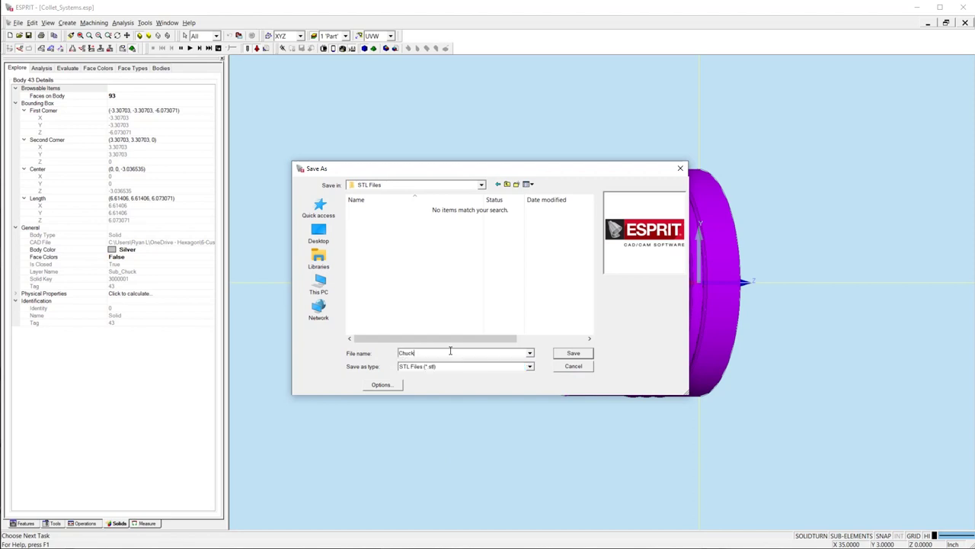
pyautogui.click(573, 354)
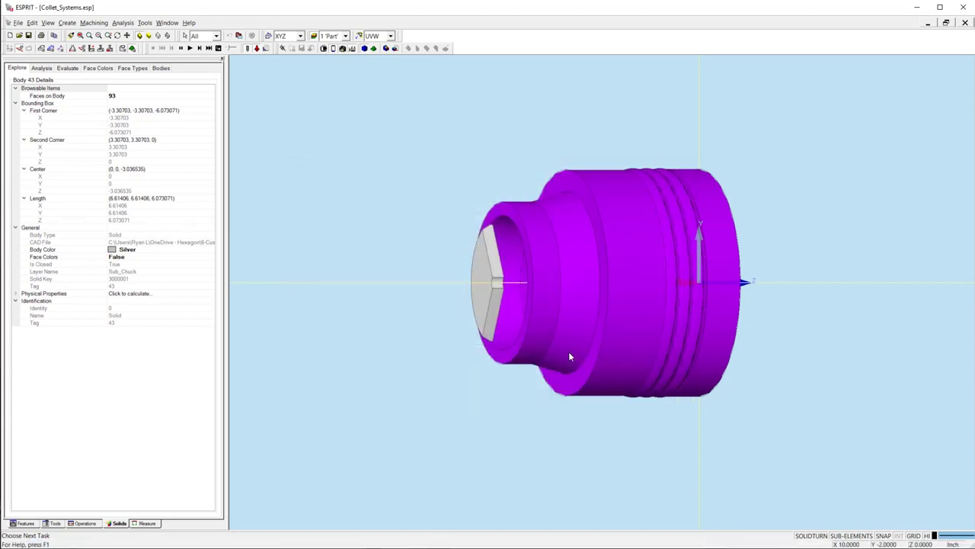
pyautogui.click(522, 414)
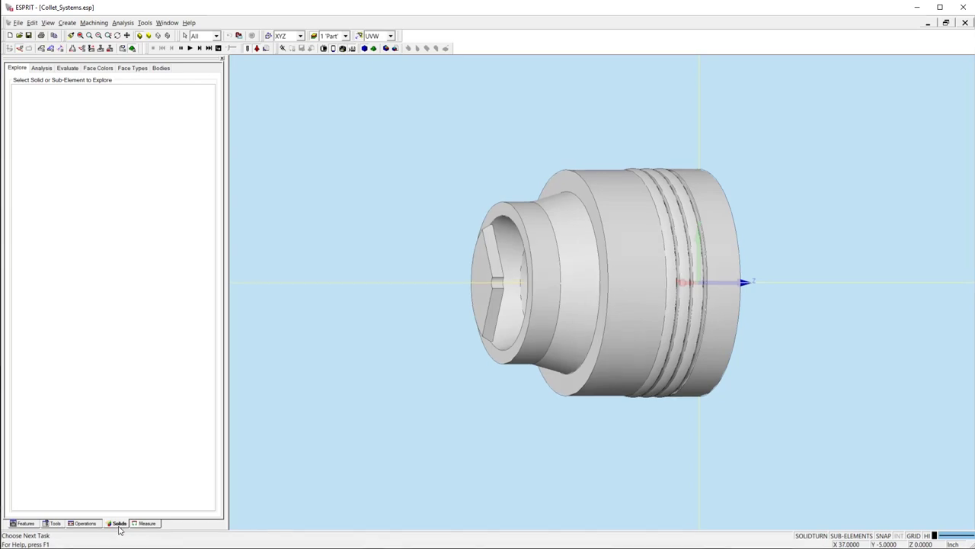
# Step: Copy the chuck front ring face's centre Z value, -6.073071, from the Explore panel
pyautogui.click(498, 354)
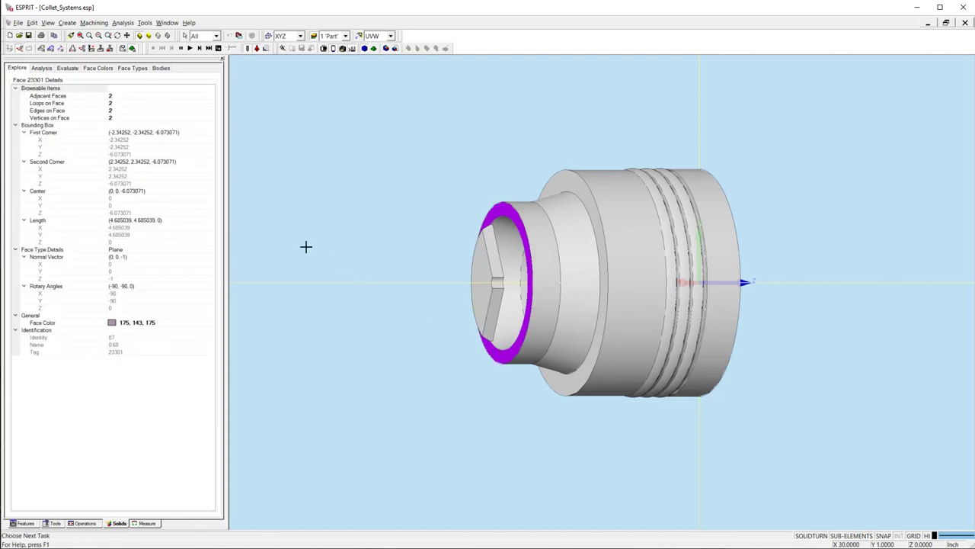
pyautogui.click(114, 213)
pyautogui.click(115, 214)
pyautogui.rightClick(114, 215)
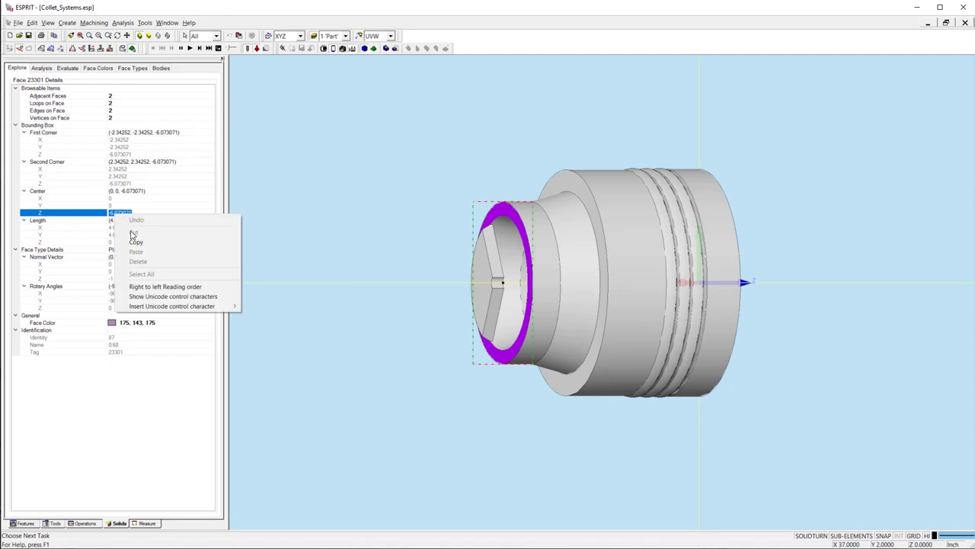
pyautogui.click(134, 239)
pyautogui.press('Escape')
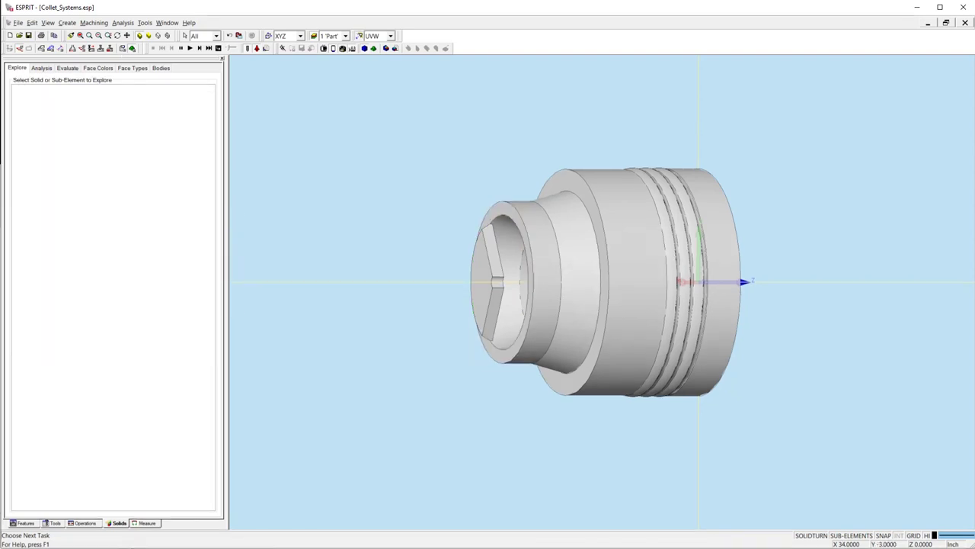
# Step: In Machine Setup, paste -6.073071 into the SubSpindle's STL Ref. Point Z
pyautogui.click(153, 48)
pyautogui.click(324, 163)
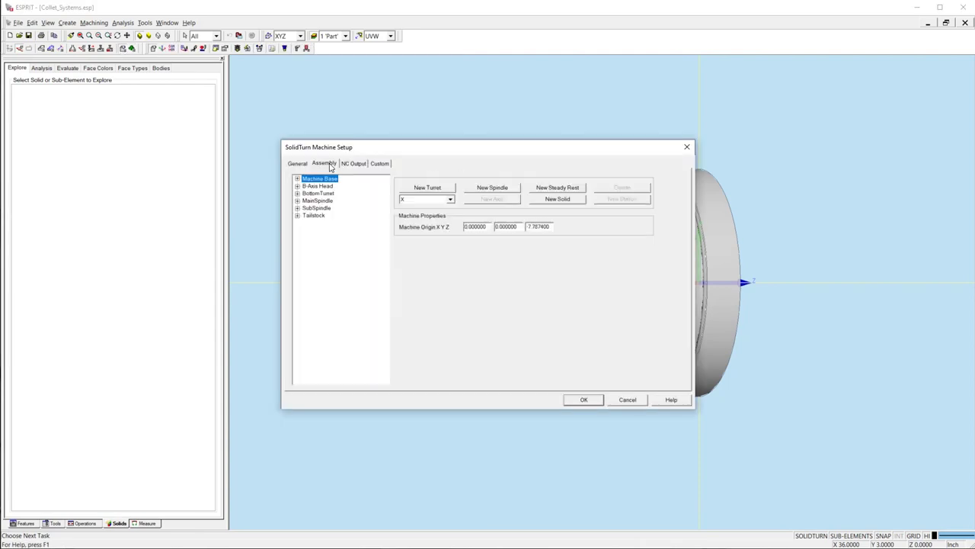
pyautogui.click(316, 208)
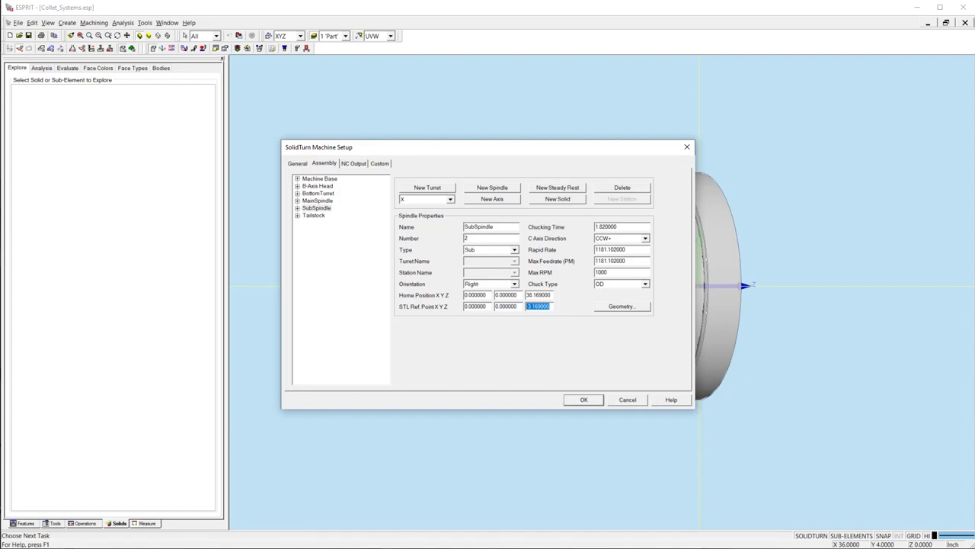
pyautogui.rightClick(541, 307)
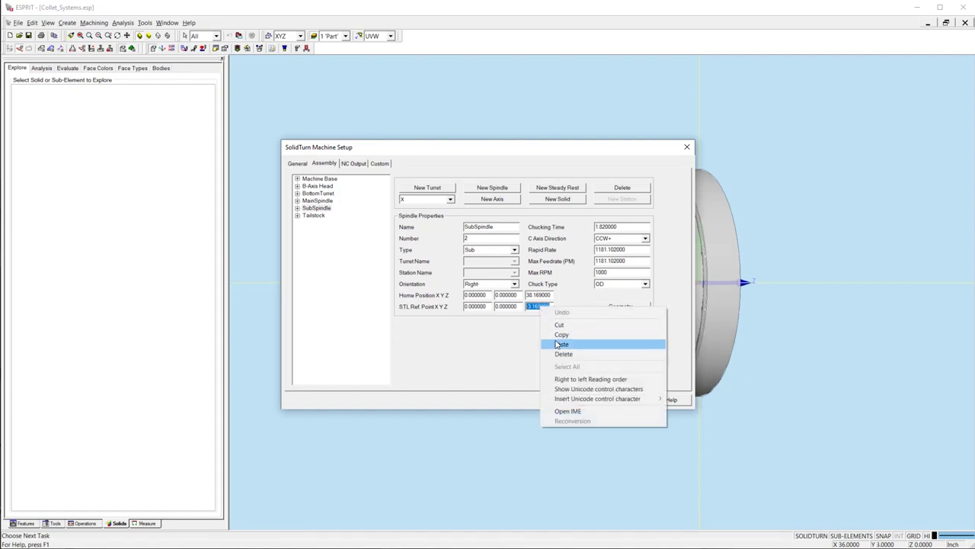
pyautogui.click(556, 342)
# Step: Set the sub spindle's Chuck Length to 6.073071 in its geometry settings
pyautogui.click(622, 307)
pyautogui.doubleClick(455, 246)
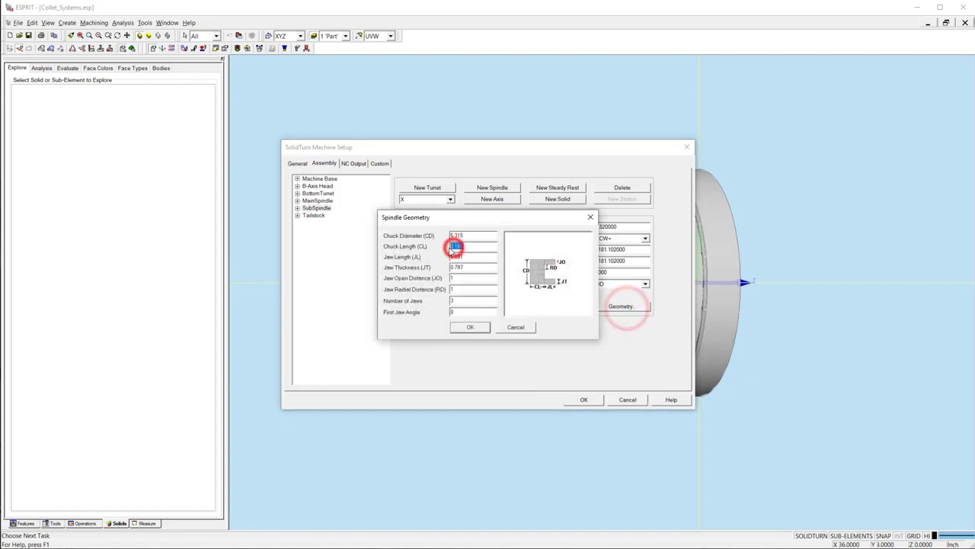
pyautogui.rightClick(456, 246)
pyautogui.click(463, 281)
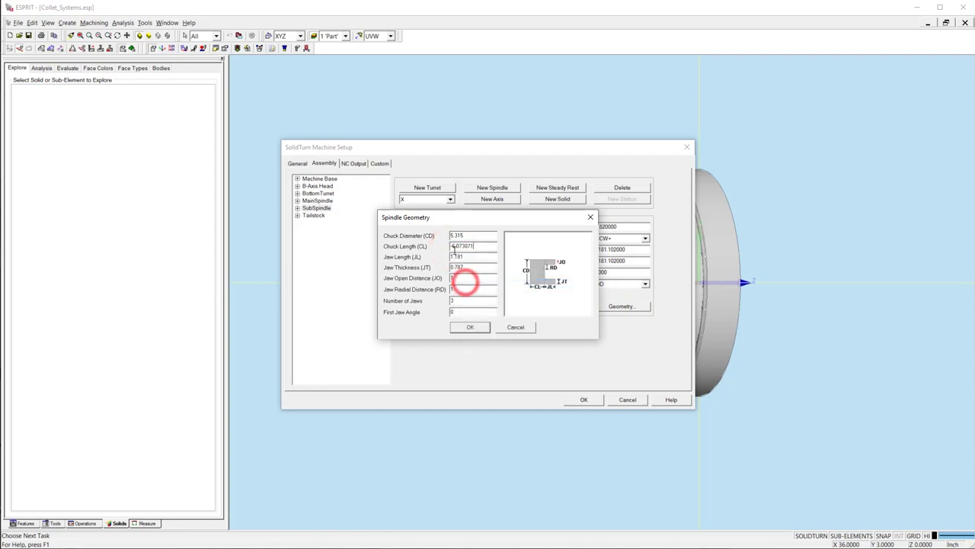
pyautogui.click(453, 248)
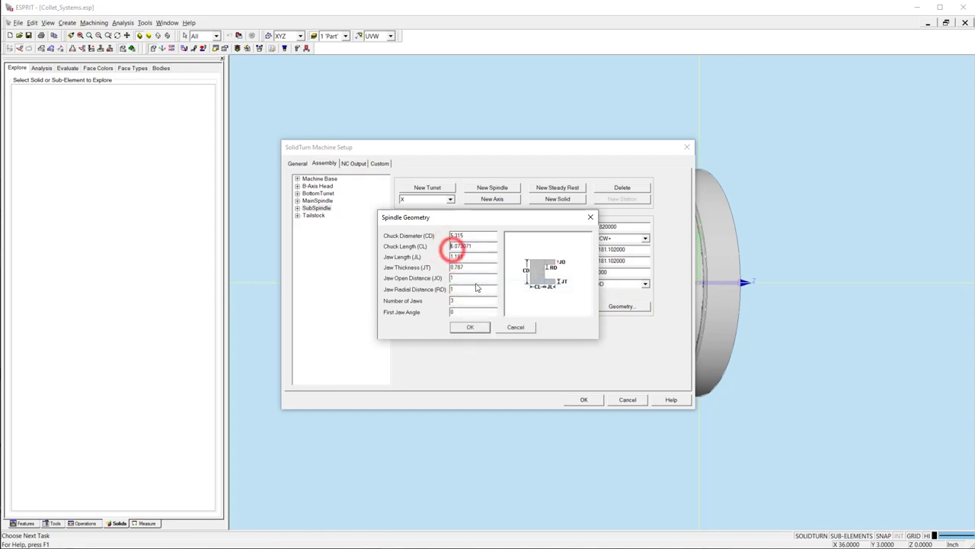
pyautogui.click(478, 327)
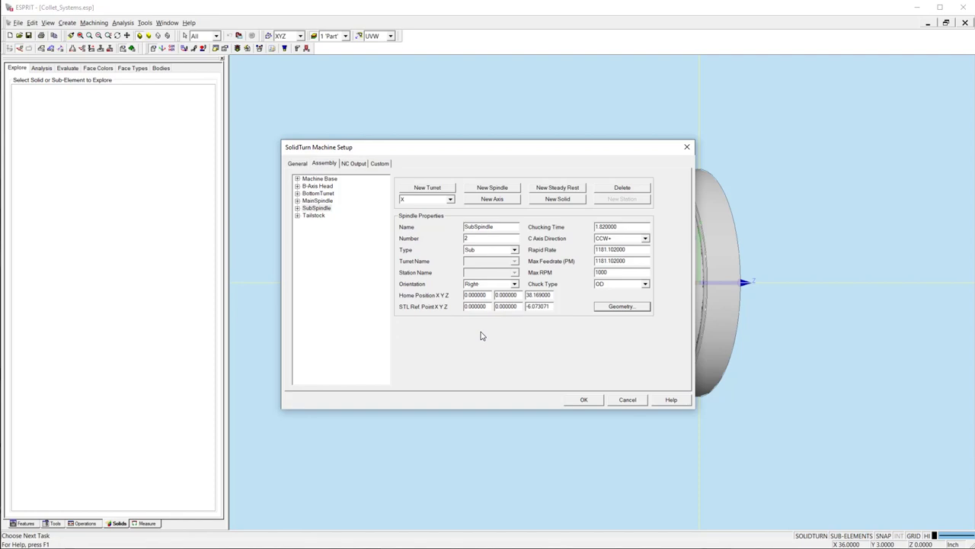
# Step: Calculate 41.3385 minus 6.07301 in Calculator and copy the 35.26549 result
pyautogui.press('XF86Calculator')
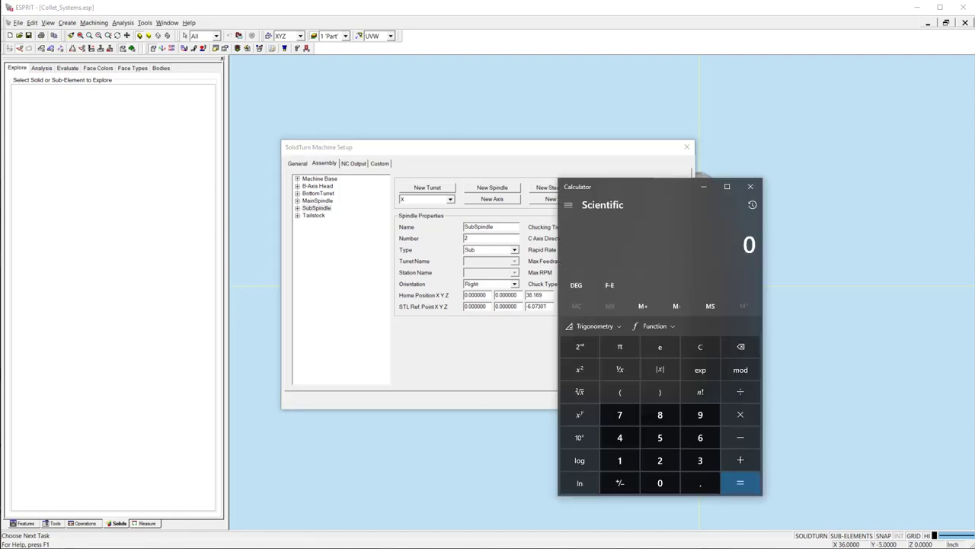
pyautogui.hotkey('ctrl', 'v')
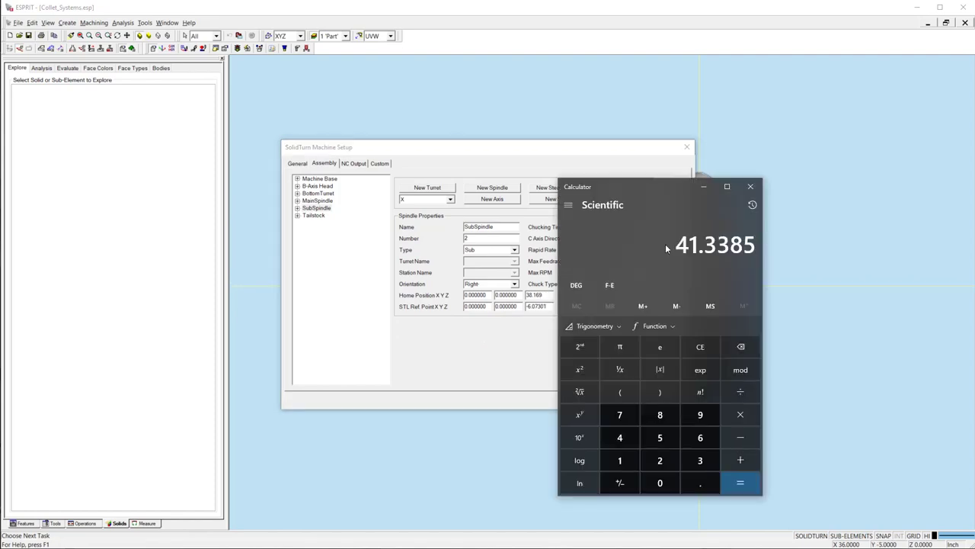
pyautogui.click(741, 441)
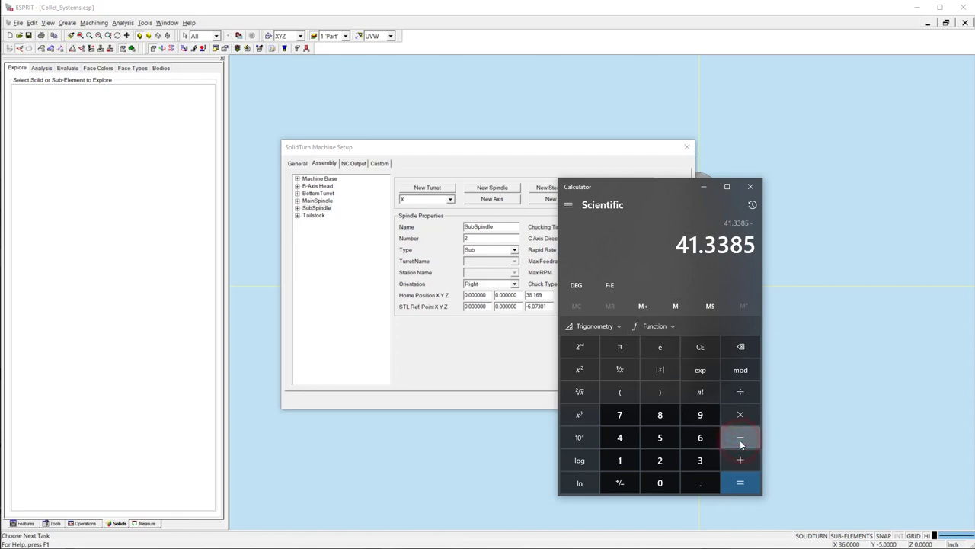
pyautogui.hotkey('ctrl', 'v')
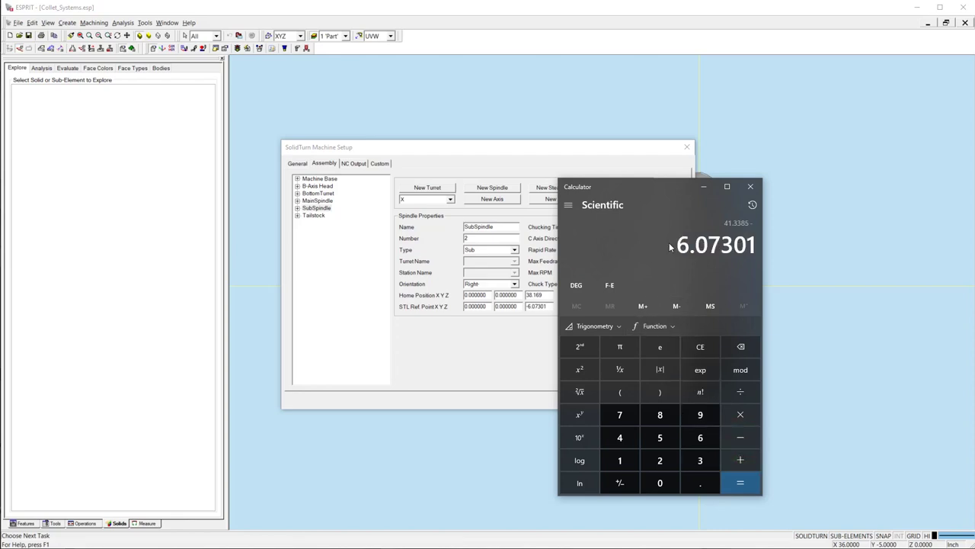
pyautogui.click(741, 483)
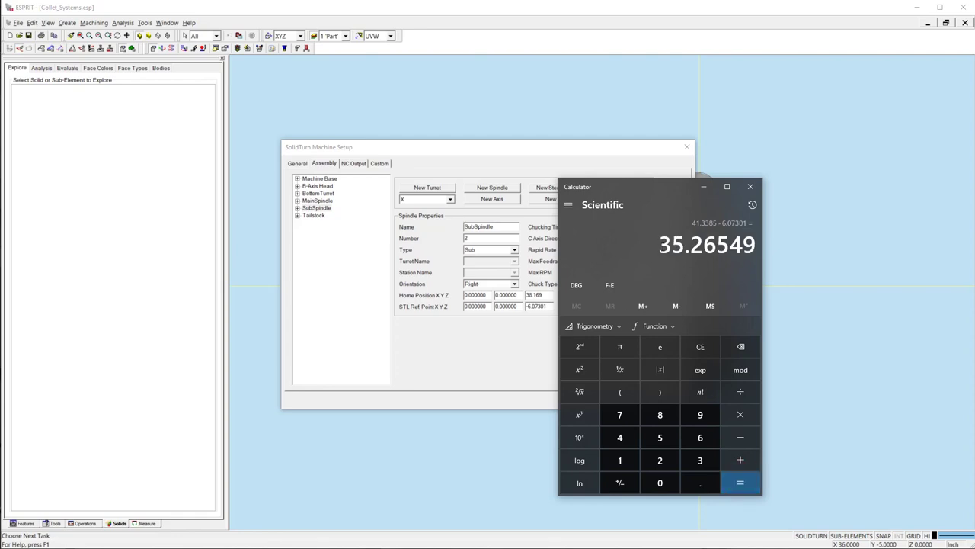
pyautogui.moveTo(660, 244); pyautogui.dragTo(754, 246)
pyautogui.rightClick(750, 247)
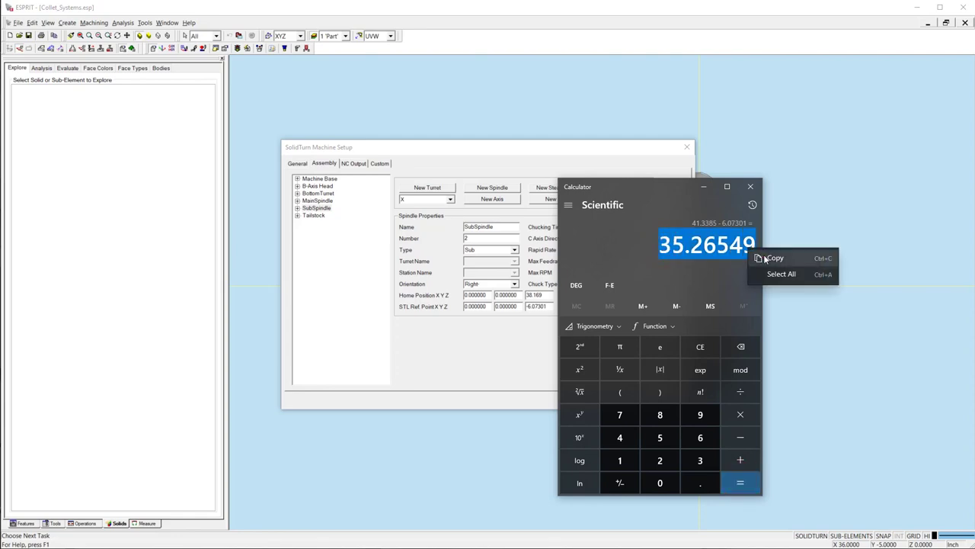
pyautogui.click(765, 257)
pyautogui.click(751, 186)
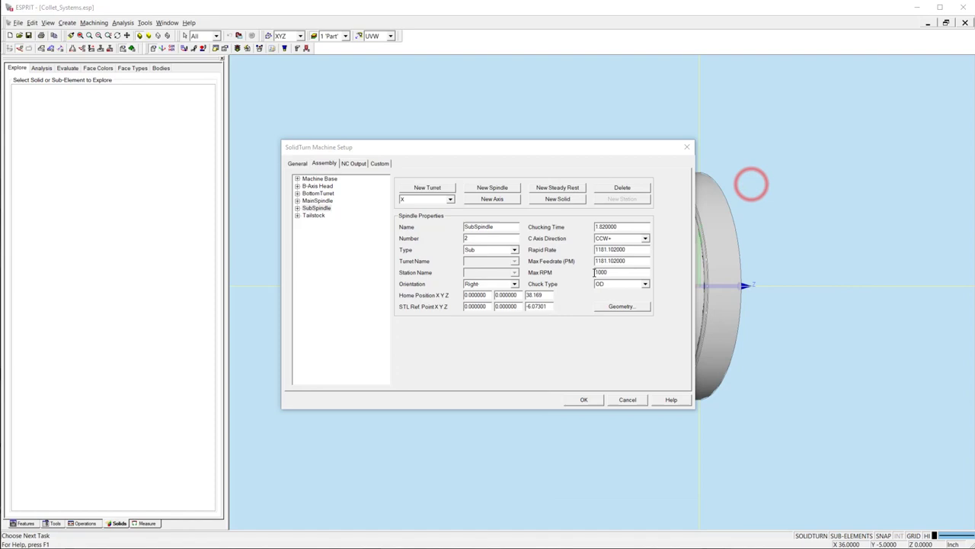
# Step: Paste 35.26549 into the sub spindle's Home Position Z field
pyautogui.doubleClick(550, 295)
pyautogui.rightClick(533, 296)
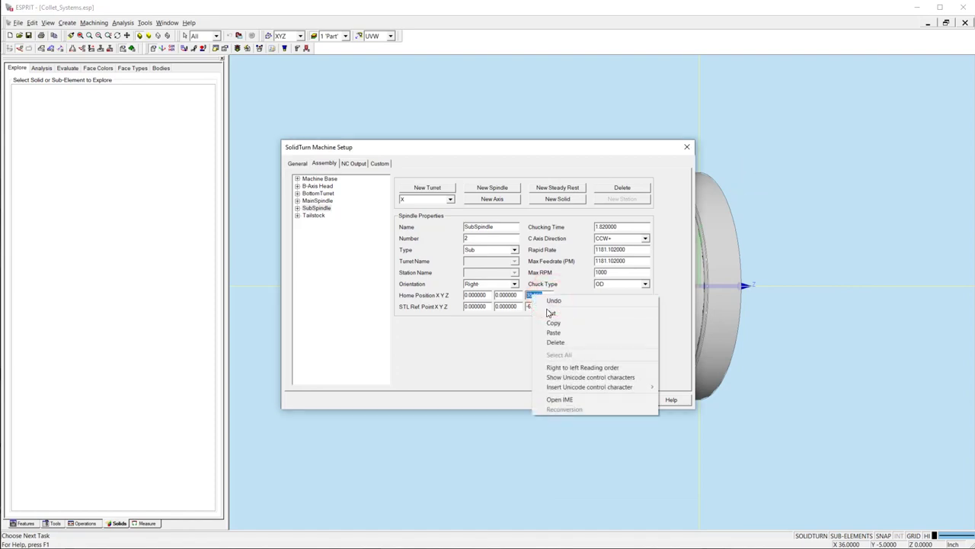
pyautogui.click(552, 332)
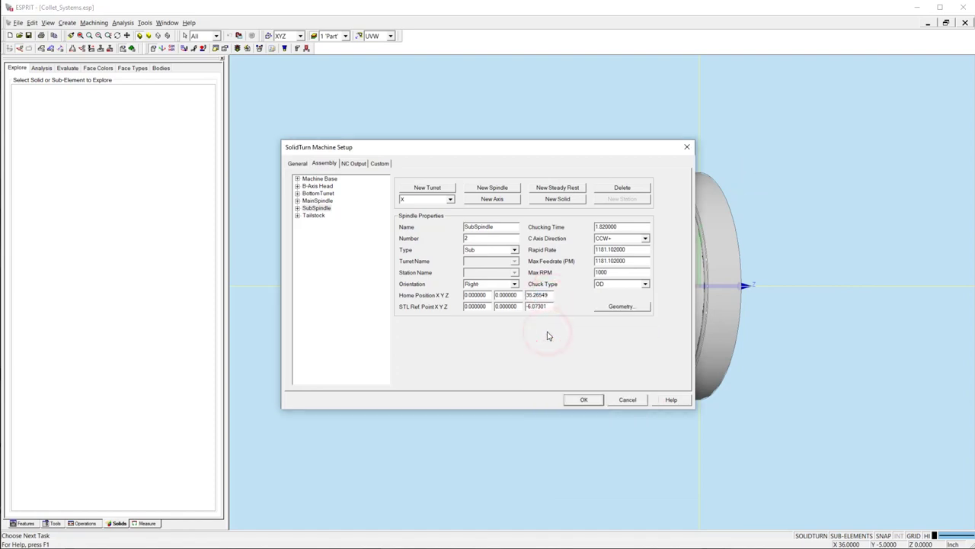
pyautogui.click(636, 307)
# Step: Set sub spindle jaw length 0.354331, radial distance .172 and open distance .05
pyautogui.click(621, 307)
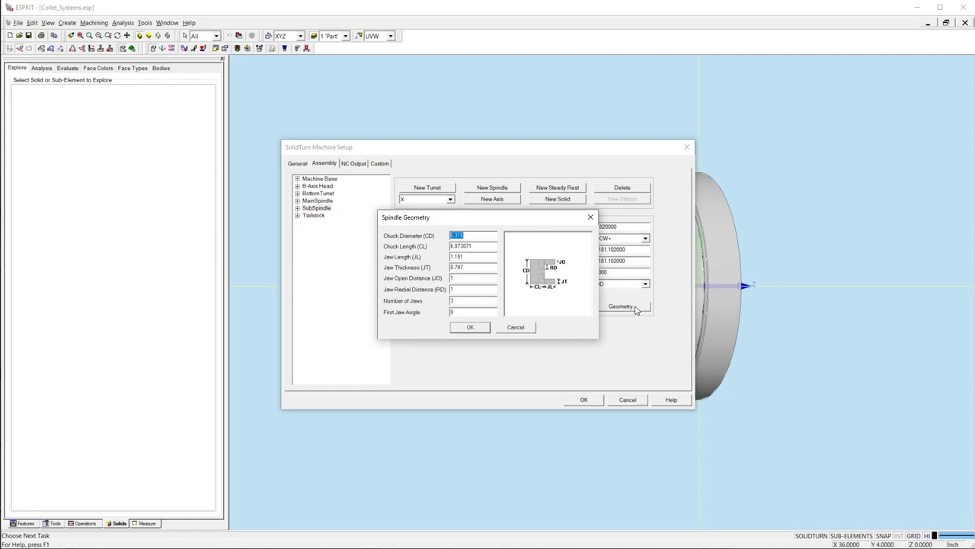
pyautogui.doubleClick(457, 257)
pyautogui.rightClick(455, 256)
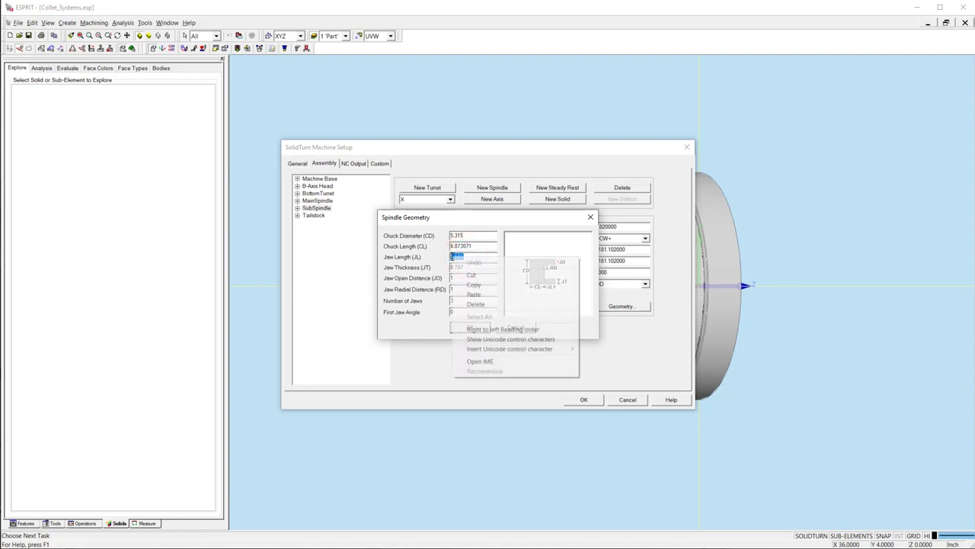
pyautogui.click(463, 294)
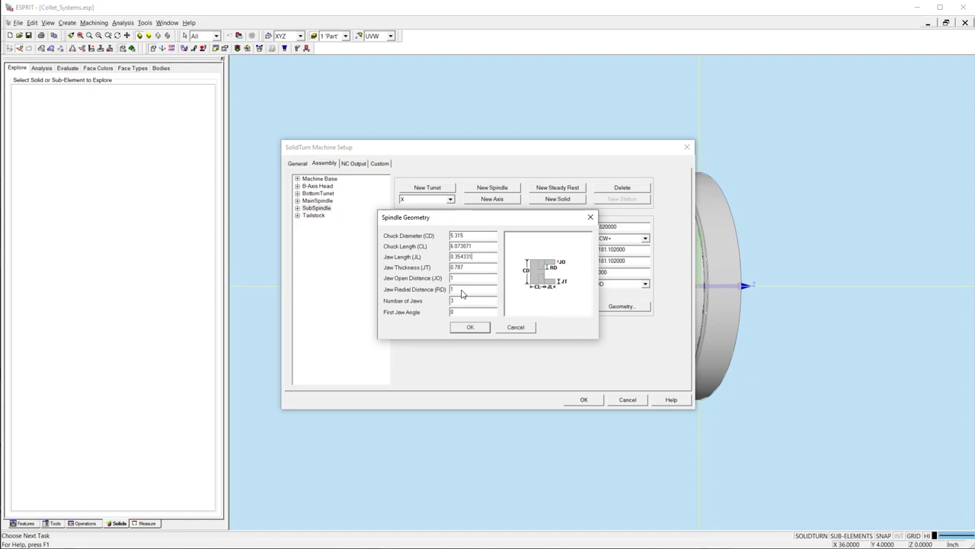
pyautogui.doubleClick(456, 289)
pyautogui.write('.172')
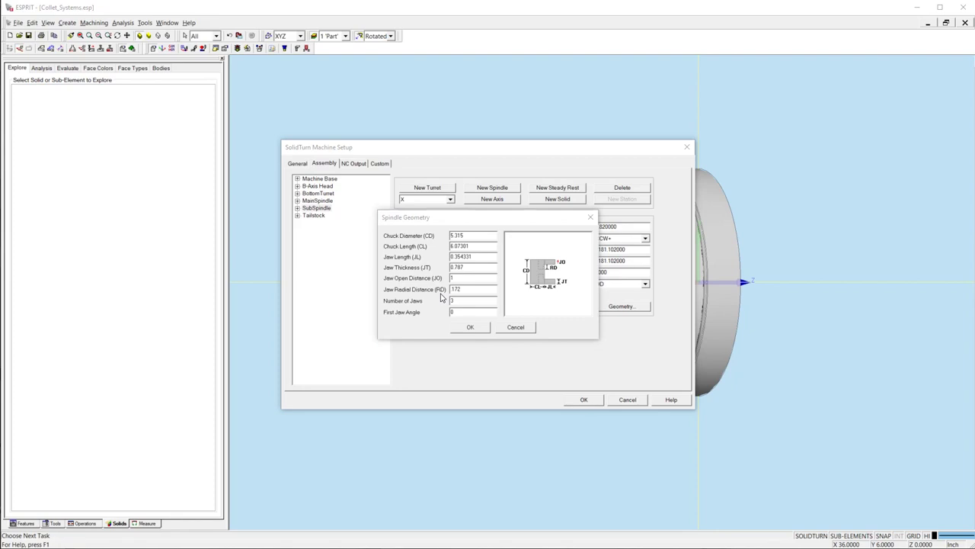
pyautogui.doubleClick(463, 278)
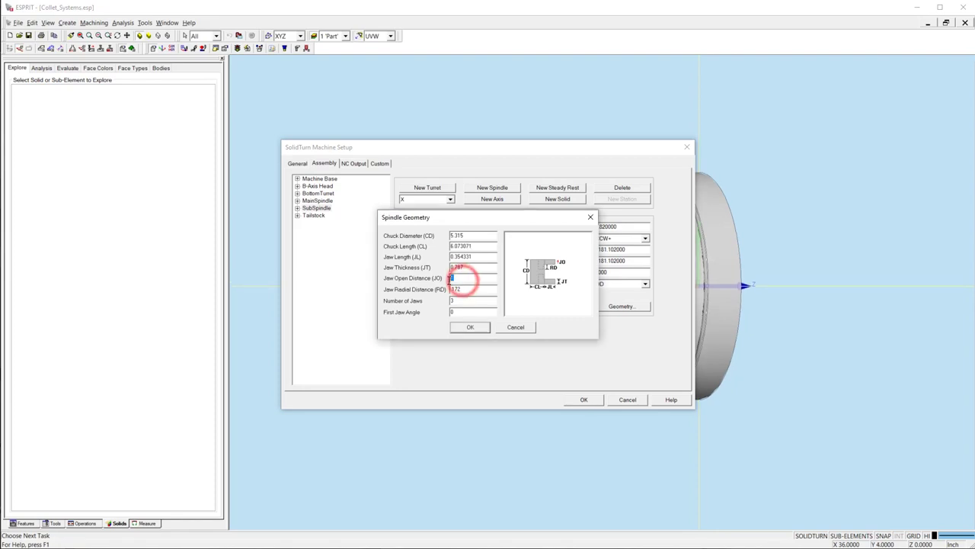
pyautogui.write('.05')
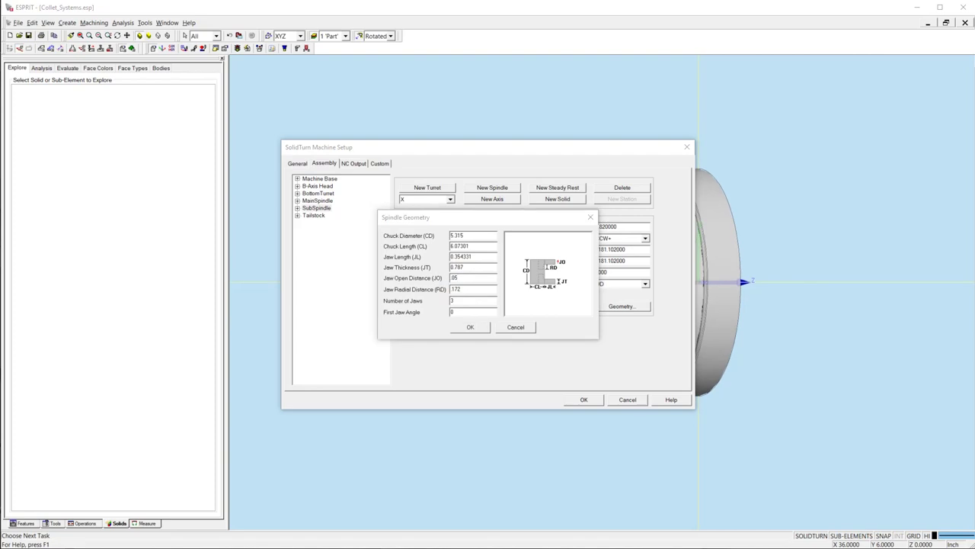
pyautogui.click(470, 328)
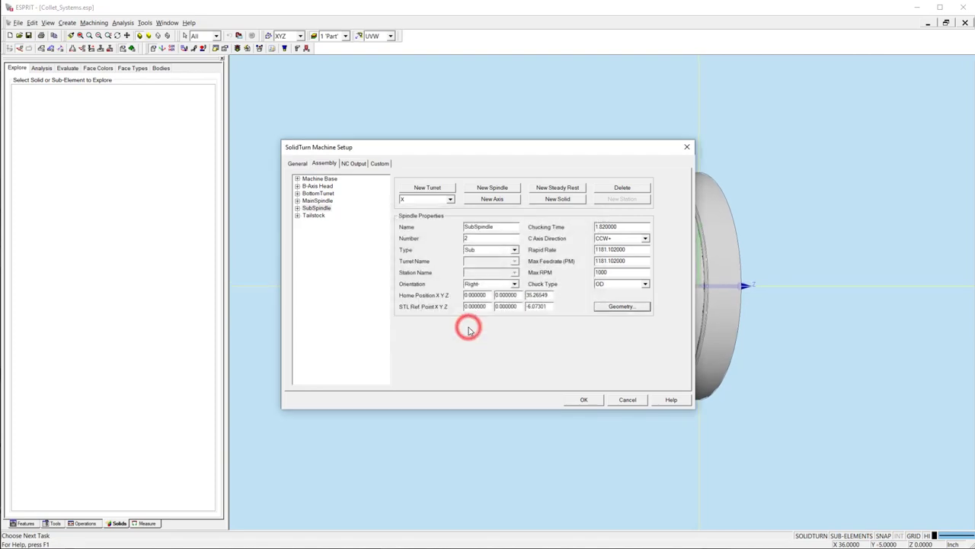
# Step: Change the sub spindle's chuck type to Custom OD
pyautogui.click(646, 284)
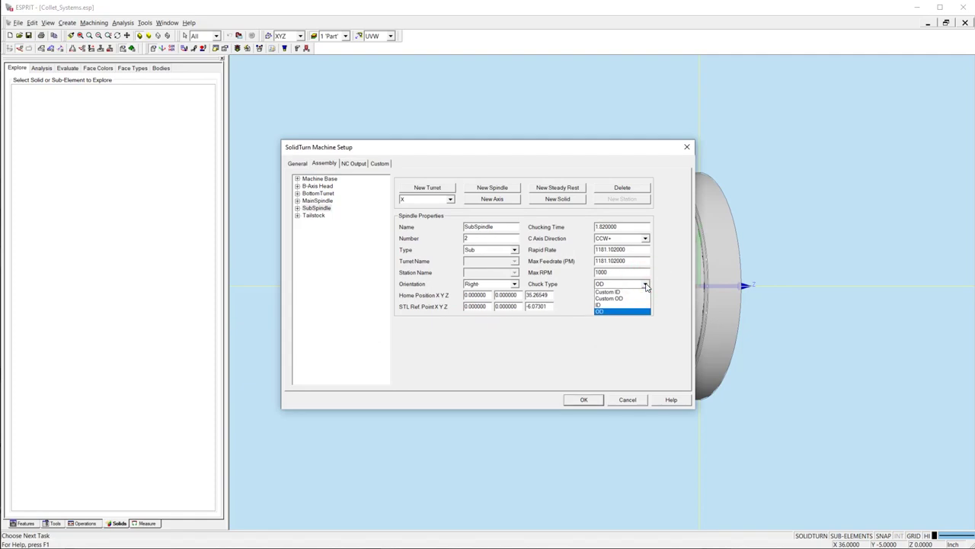
pyautogui.click(623, 298)
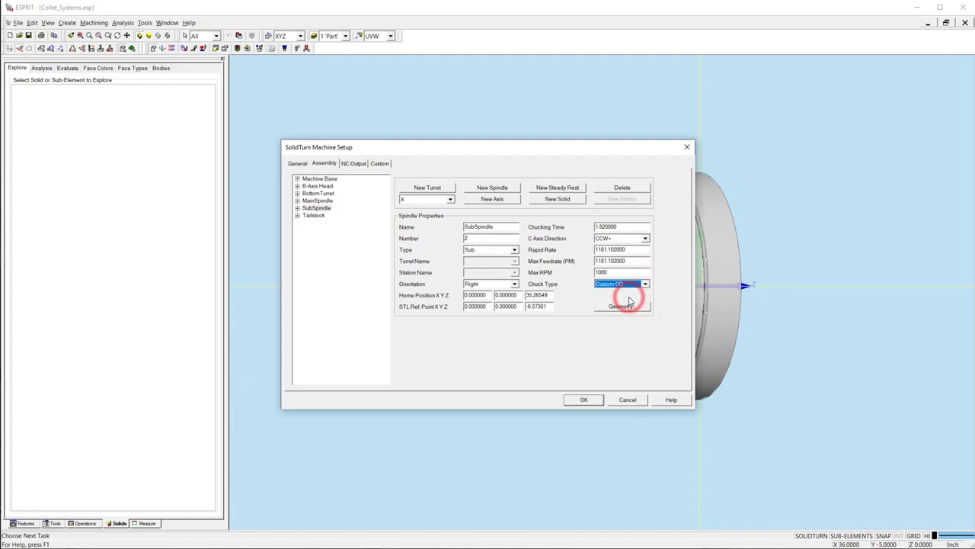
pyautogui.click(316, 208)
# Step: Add a new sub spindle solid named 'Chuck' coloured gray
pyautogui.click(557, 199)
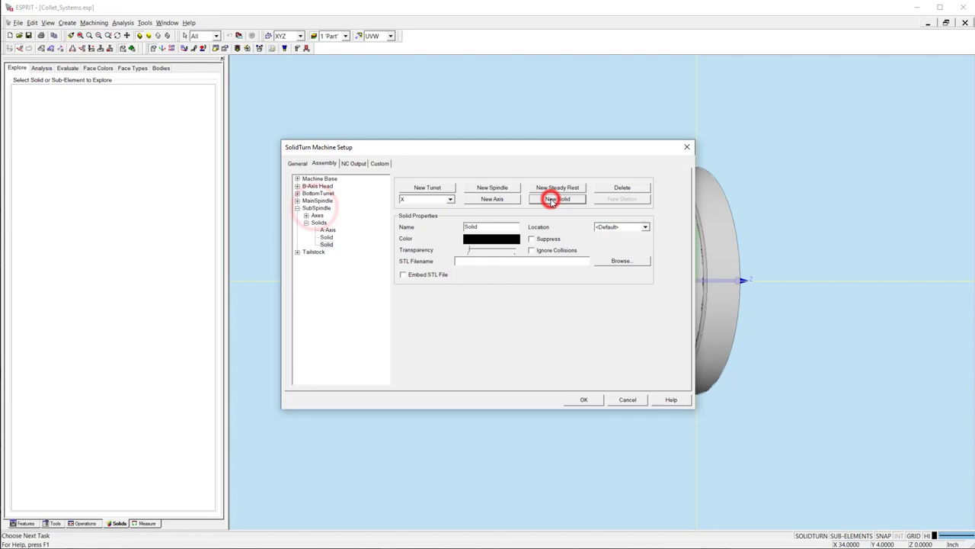
pyautogui.doubleClick(484, 227)
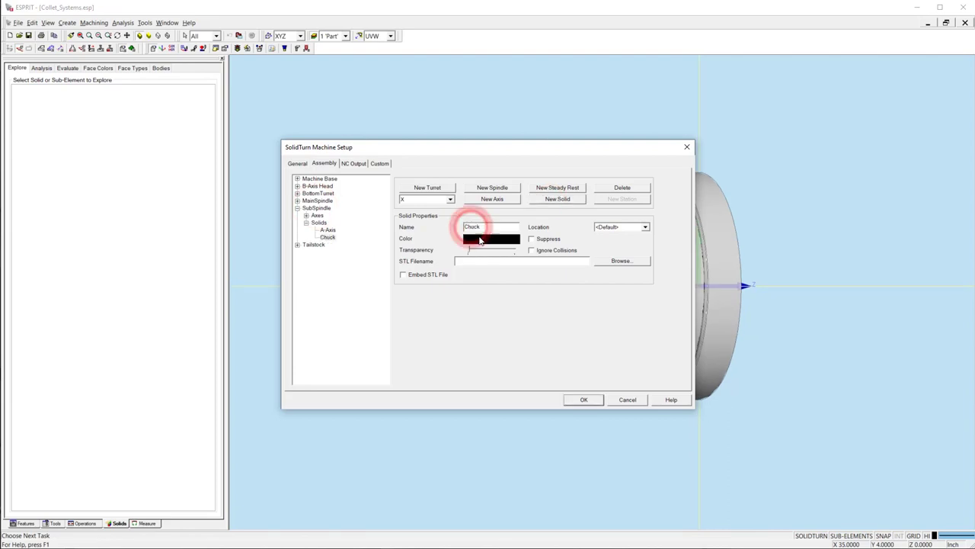
pyautogui.write('Chuck')
pyautogui.click(480, 241)
pyautogui.click(481, 279)
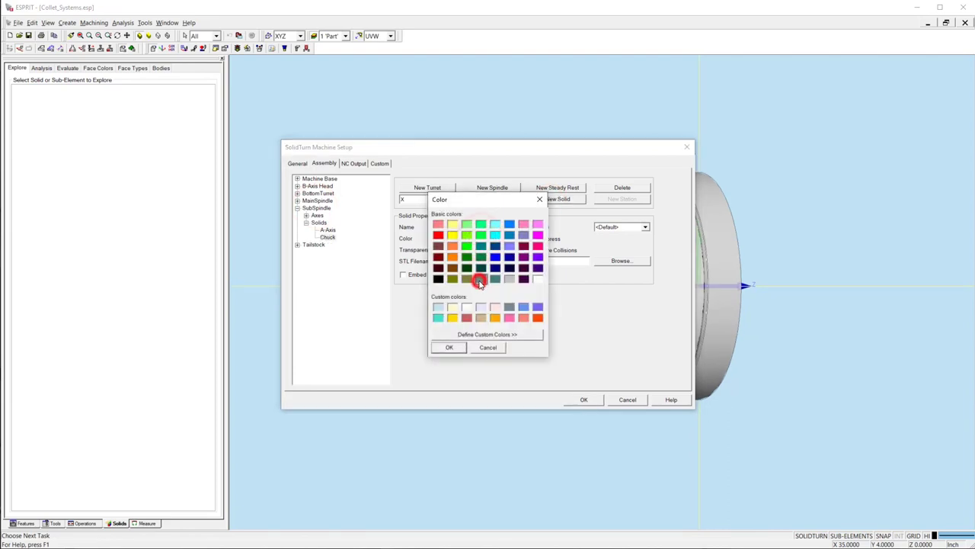
pyautogui.click(449, 346)
# Step: Load embedded Chuck.stl on Spindle Base, and place the Collet on All Jaws
pyautogui.click(609, 261)
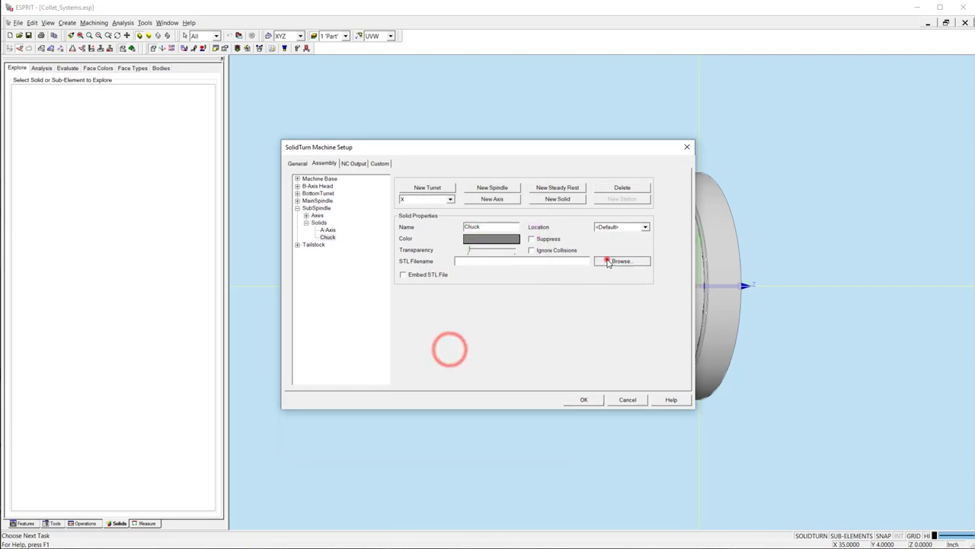
pyautogui.click(579, 229)
pyautogui.click(678, 443)
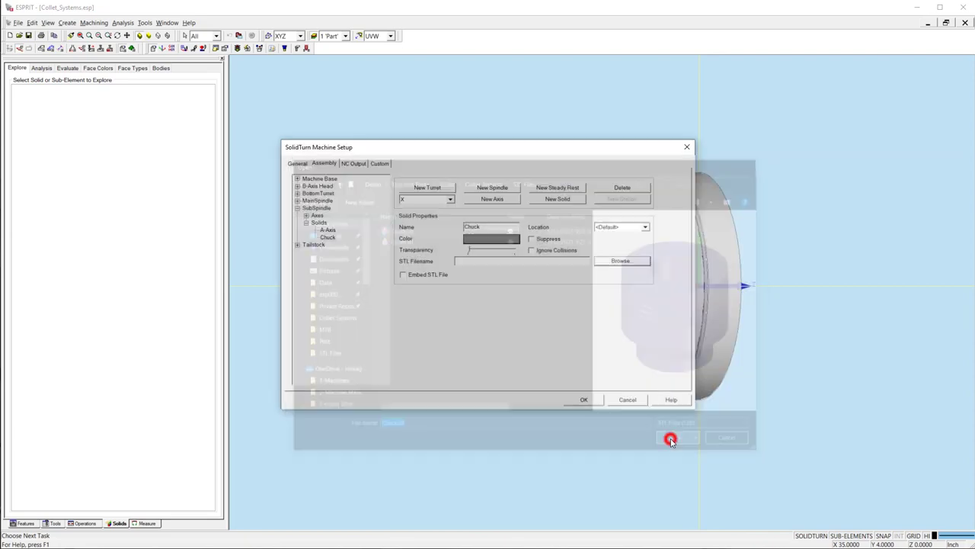
pyautogui.click(412, 277)
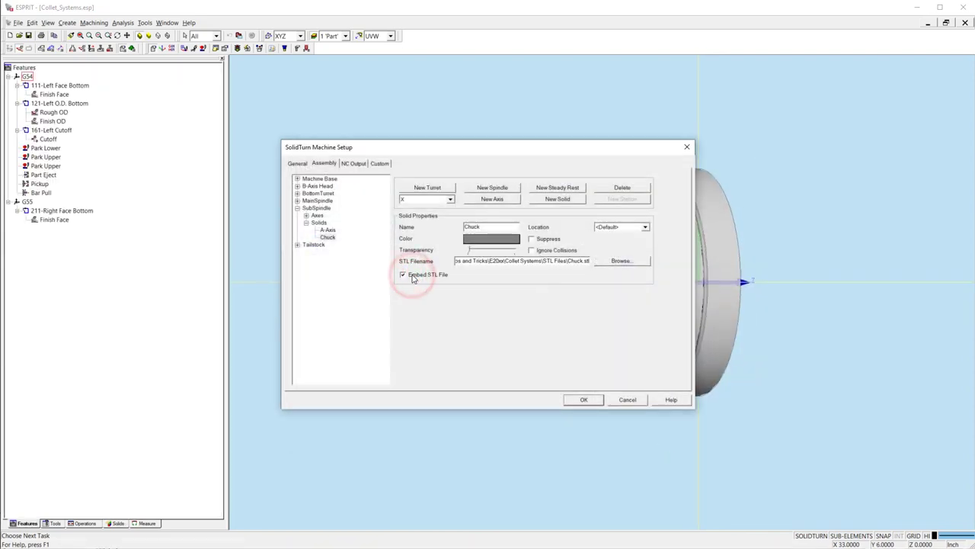
pyautogui.click(646, 227)
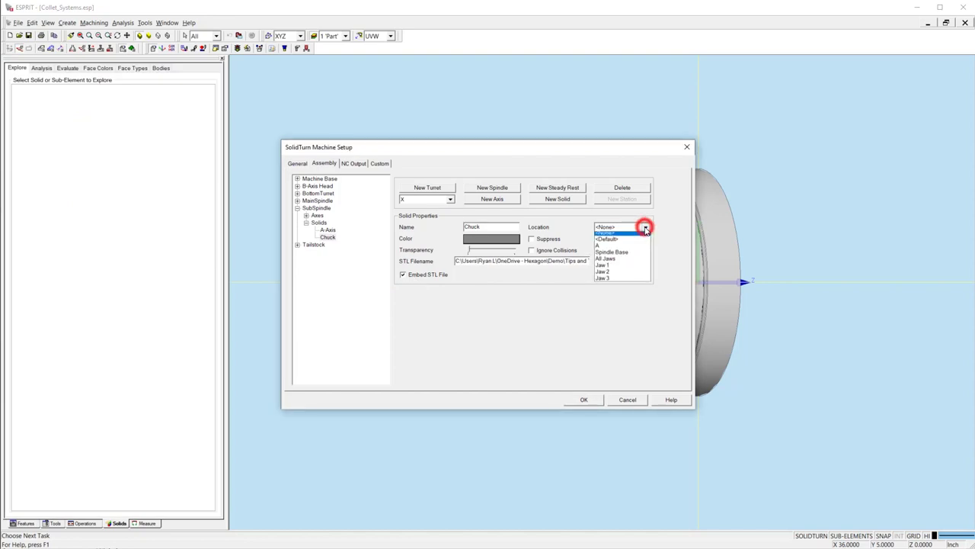
pyautogui.click(637, 252)
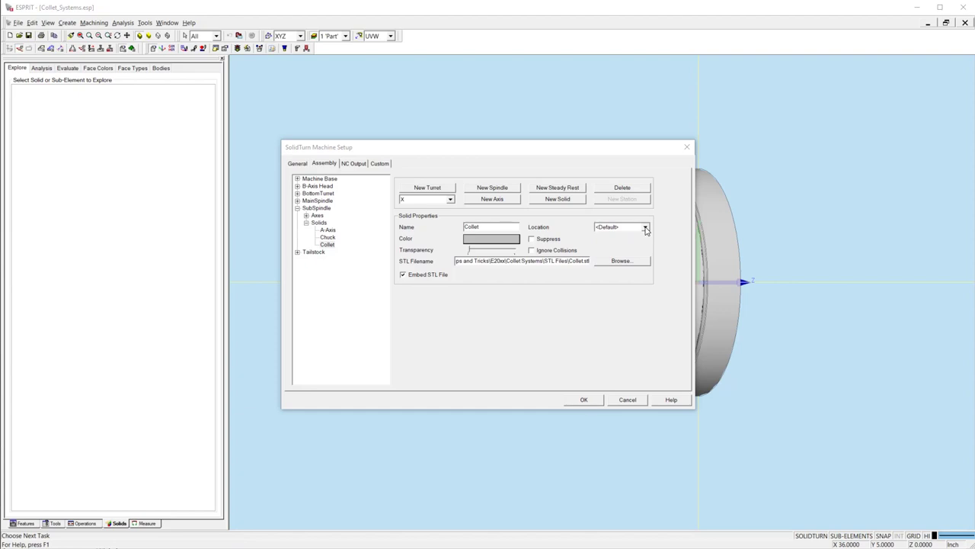
pyautogui.click(645, 227)
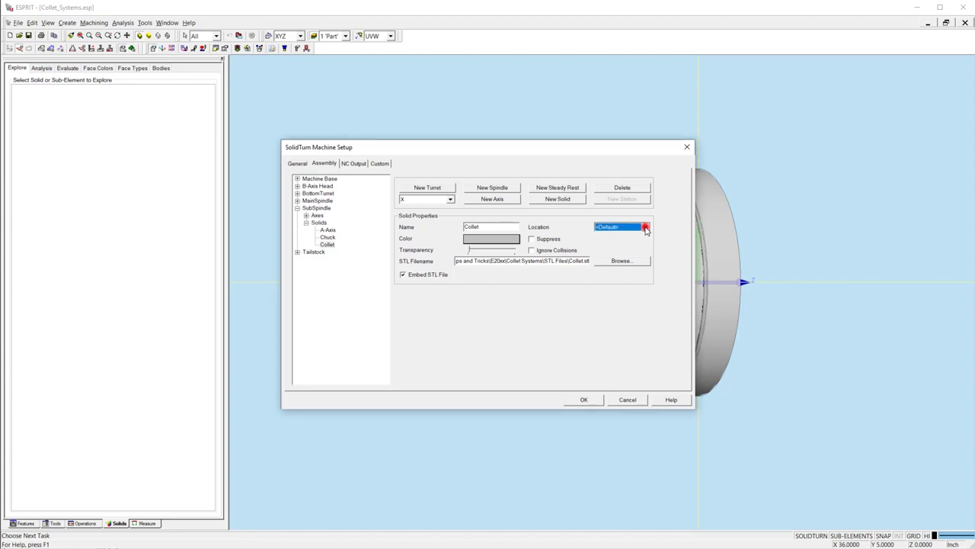
pyautogui.click(631, 260)
# Step: Close machine setup, run the simulation, and view the machine from Top
pyautogui.click(583, 401)
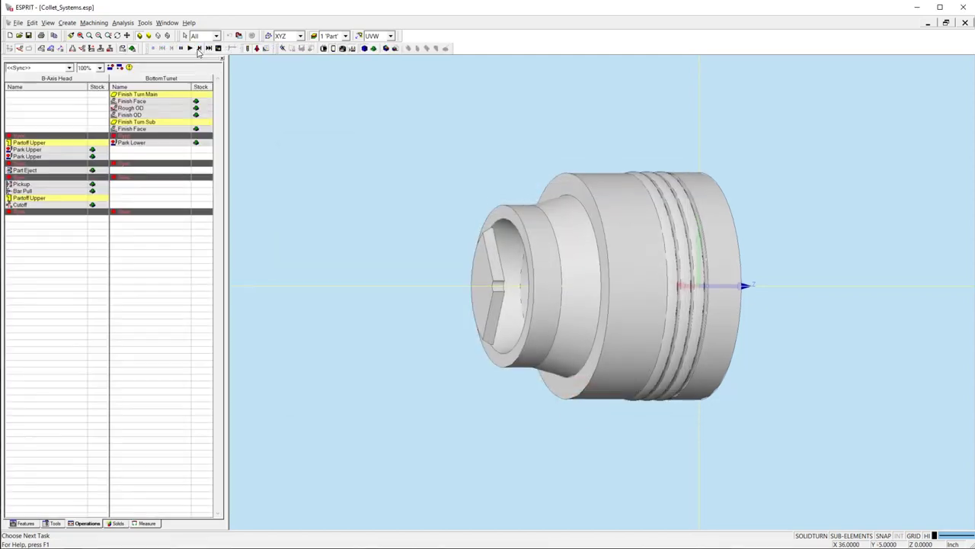
pyautogui.click(200, 48)
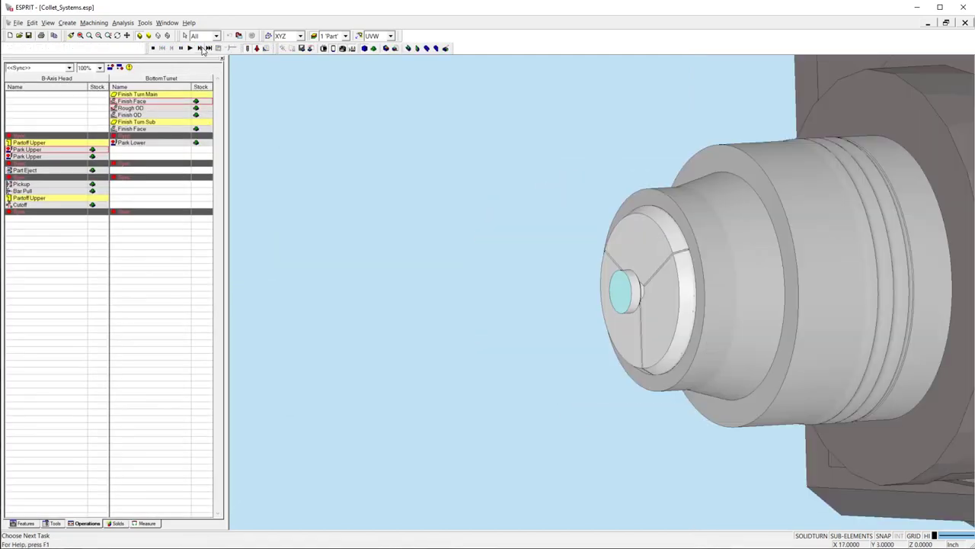
pyautogui.click(390, 36)
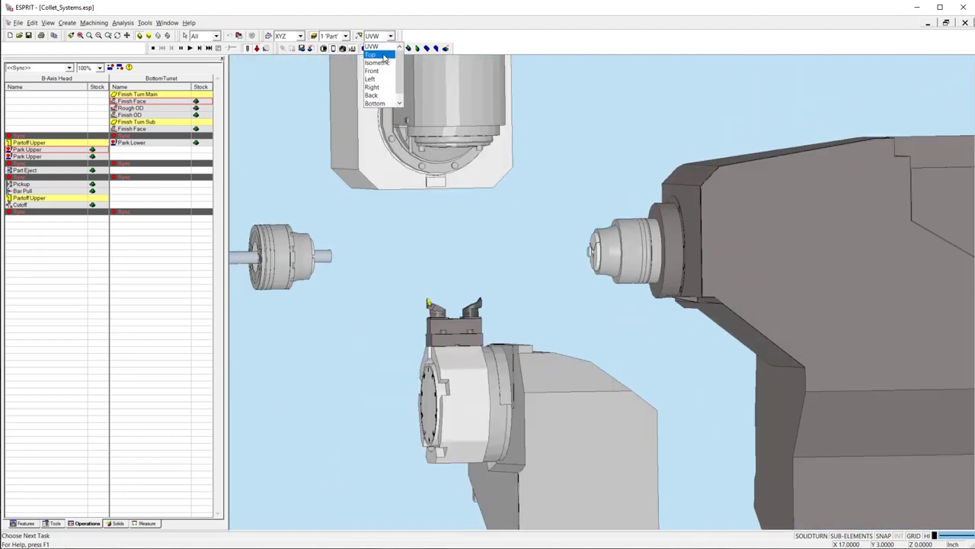
pyautogui.click(383, 55)
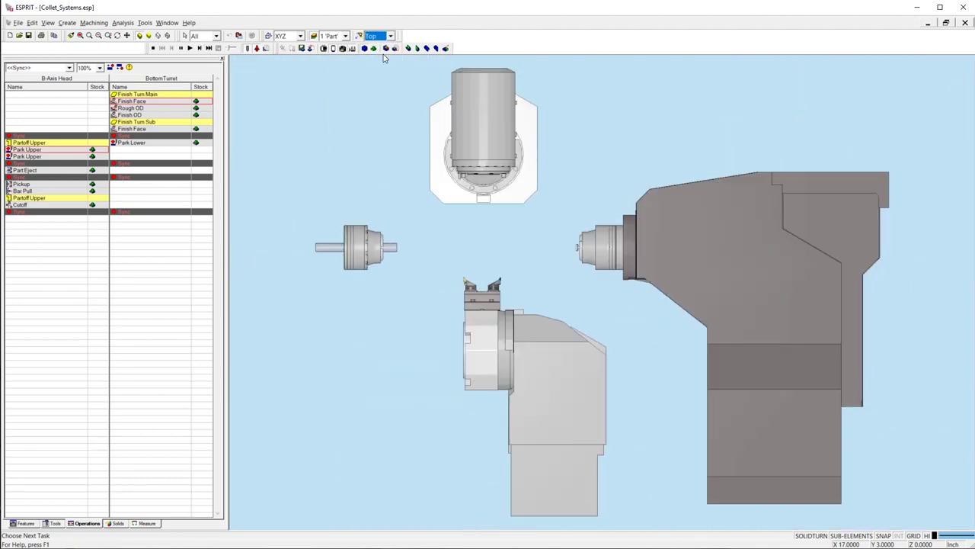